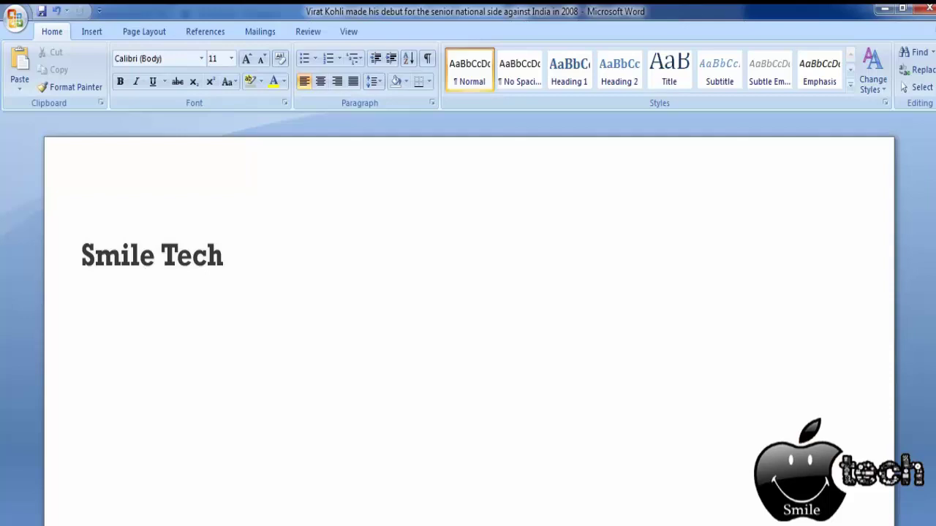
Step: Finish typing the heading 'Virat kholi Biography' at the top of the page
{"action": "key", "text": "Right"}
{"action": "type", "text": "Koh"}
{"action": "type", "text": "li"}
{"action": "key", "text": "BackSpace"}
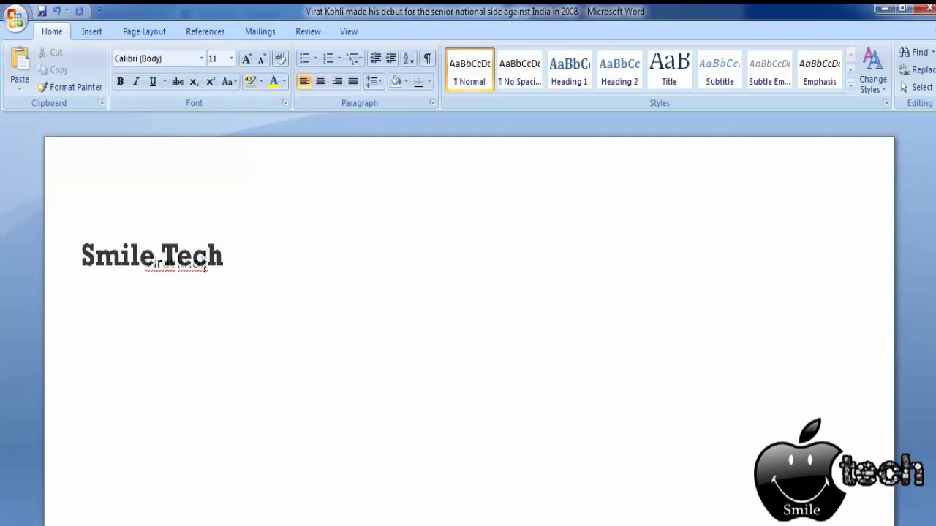
{"action": "type", "text": "m"}
{"action": "type", "text": "iogr"}
{"action": "type", "text": "aphy"}
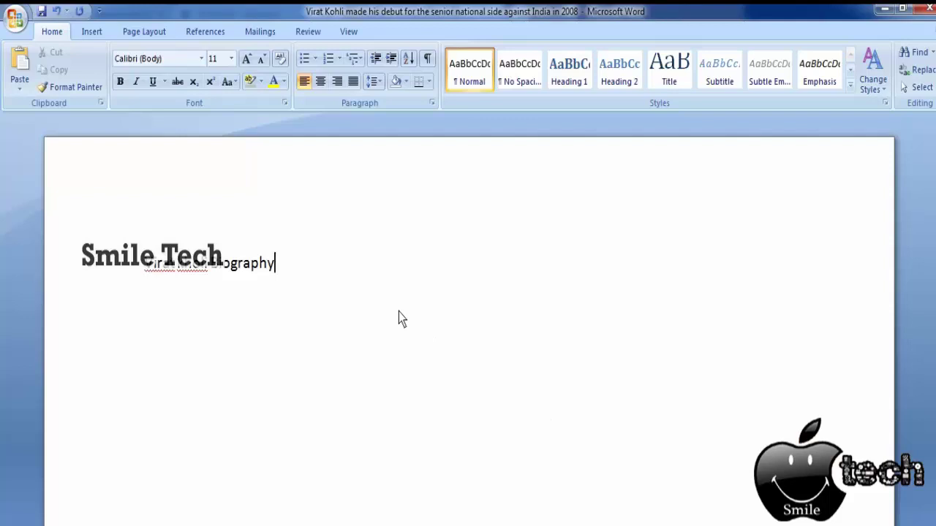
Step: Style the heading as Title and type 'Introductinon' on a new line below it
{"action": "left_click_drag", "start_coordinate": [287, 265], "coordinate": [152, 264]}
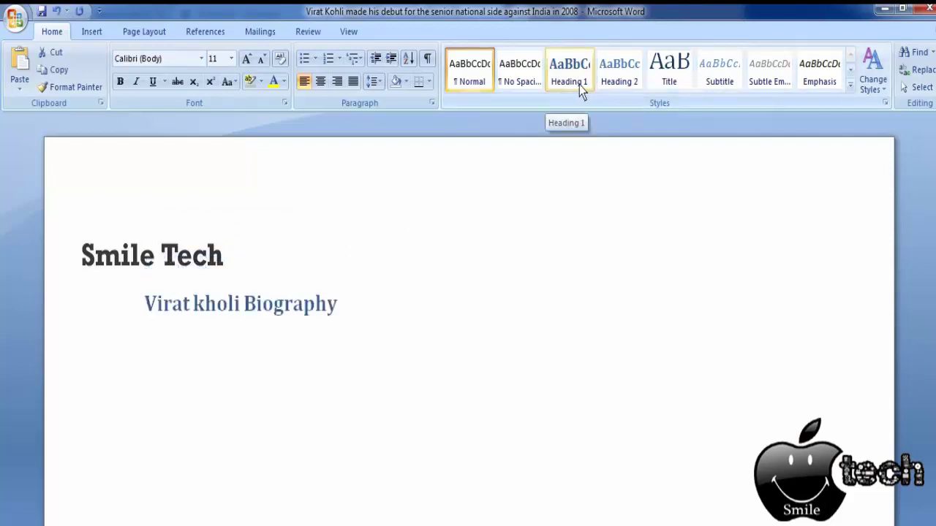
{"action": "left_click", "coordinate": [666, 86]}
{"action": "left_click", "coordinate": [666, 271]}
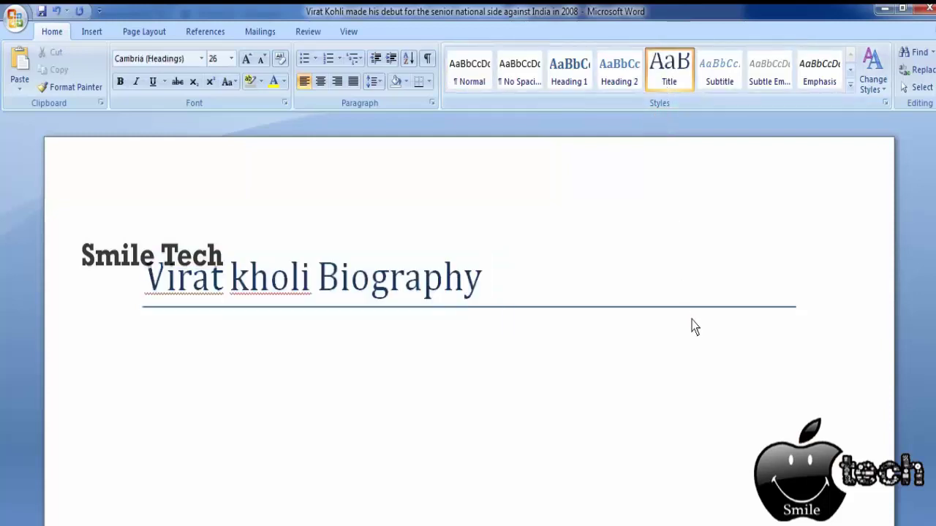
{"action": "key", "text": "Return"}
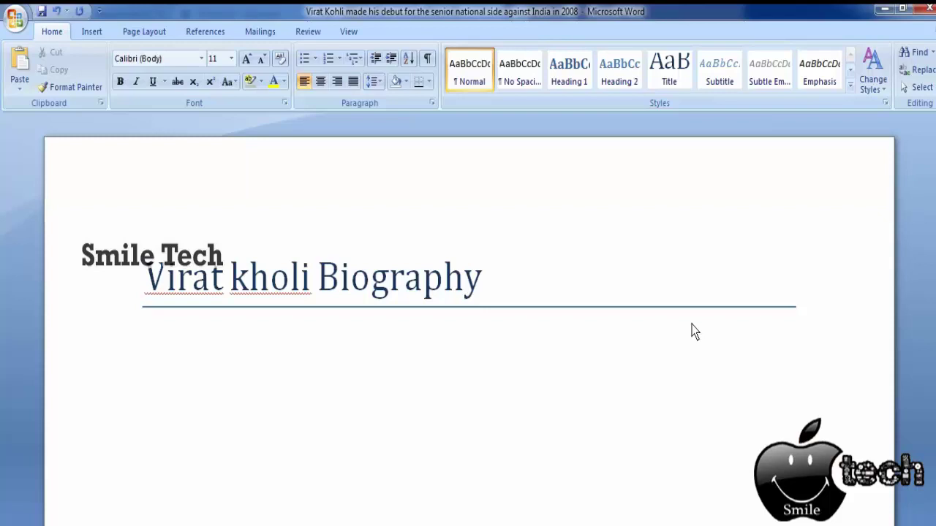
{"action": "type", "text": "Intr"}
{"action": "type", "text": "oduct"}
{"action": "type", "text": "in"}
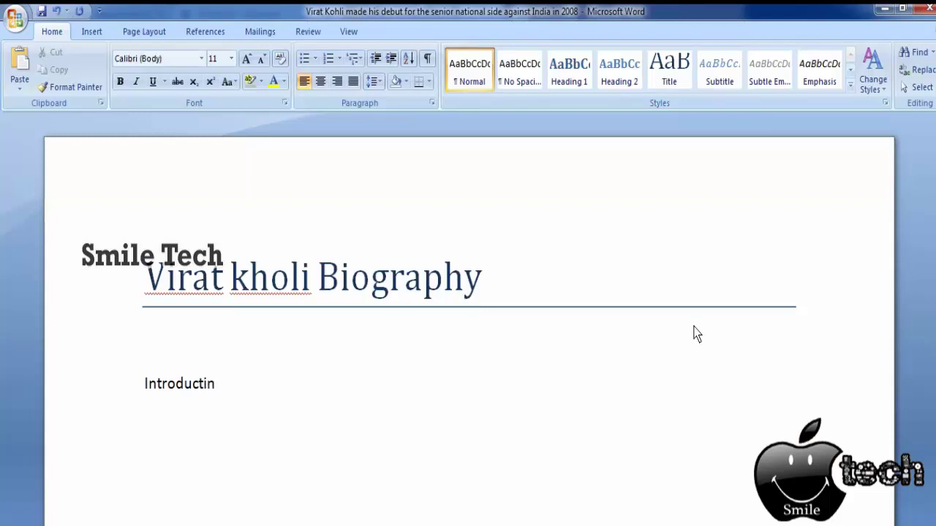
{"action": "key", "text": "BackSpace"}
{"action": "type", "text": "on"}
Step: Make 'Introduction' a Heading 1 heading and start a new paragraph below it
{"action": "left_click", "coordinate": [125, 392]}
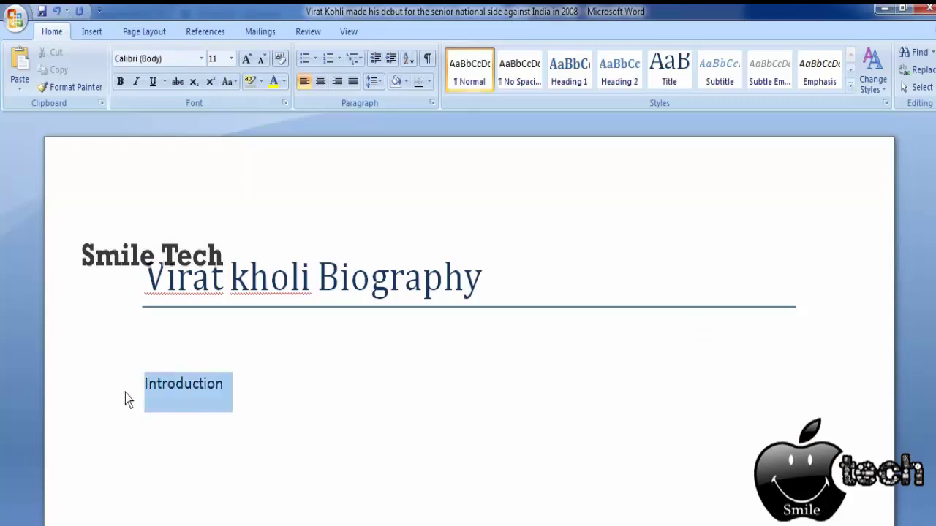
{"action": "left_click", "coordinate": [576, 87]}
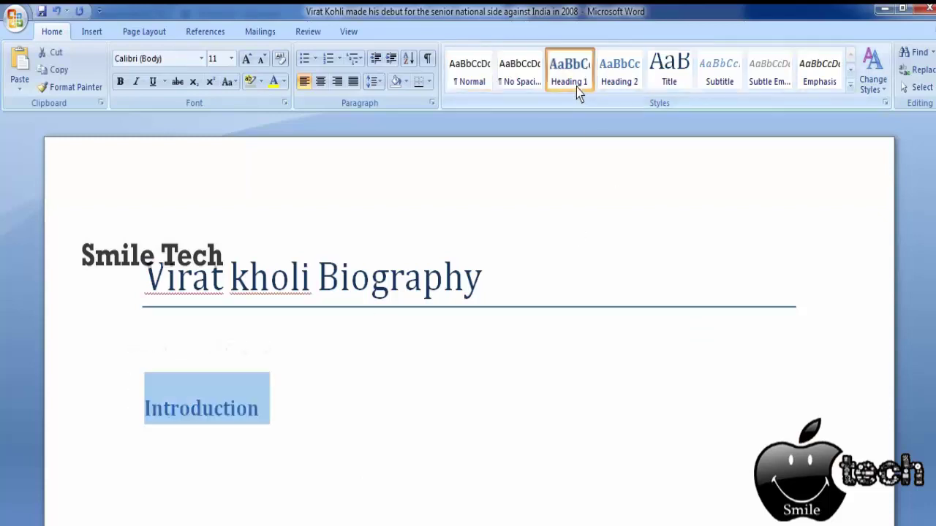
{"action": "left_click", "coordinate": [523, 386]}
{"action": "scroll", "coordinate": [523, 386], "scroll_direction": "down", "scroll_amount": 1}
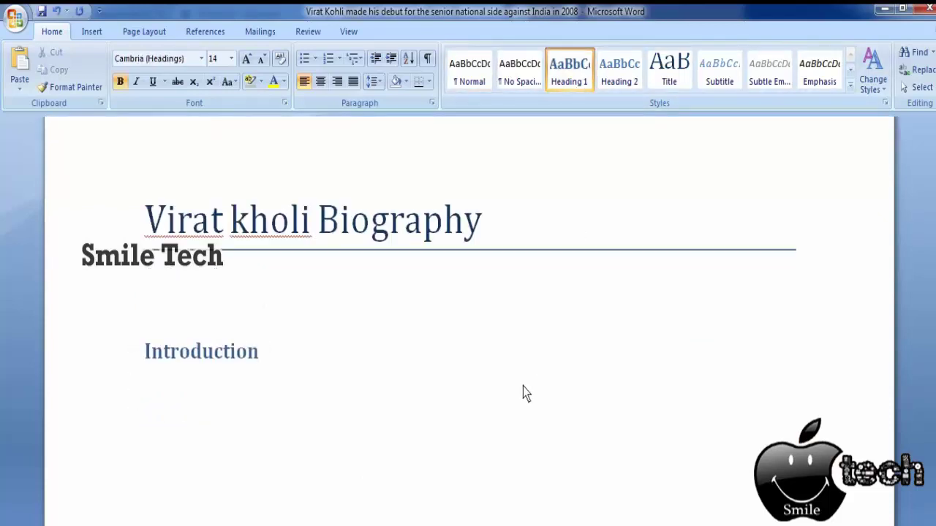
{"action": "key", "text": "Return"}
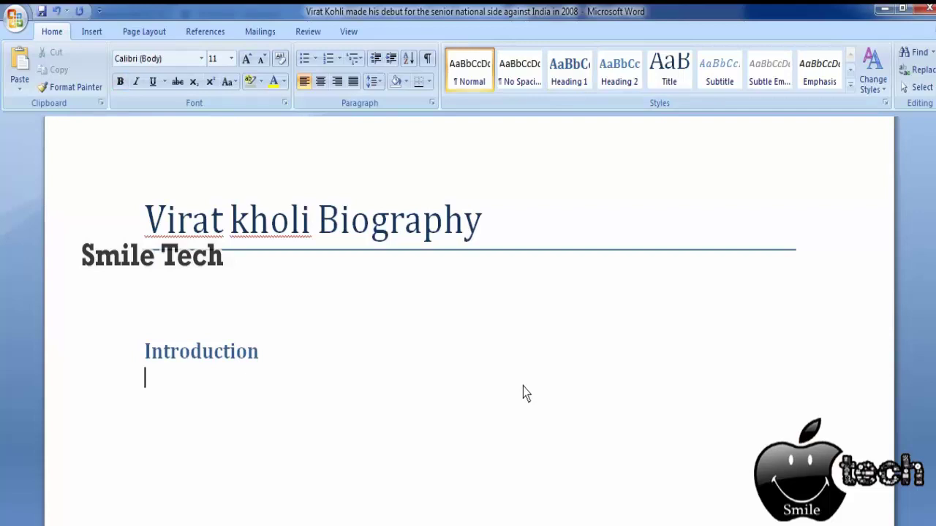
Step: Copy the Virat Kohli debut paragraph from further down the document
{"action": "scroll", "coordinate": [522, 386], "scroll_direction": "down", "scroll_amount": 3}
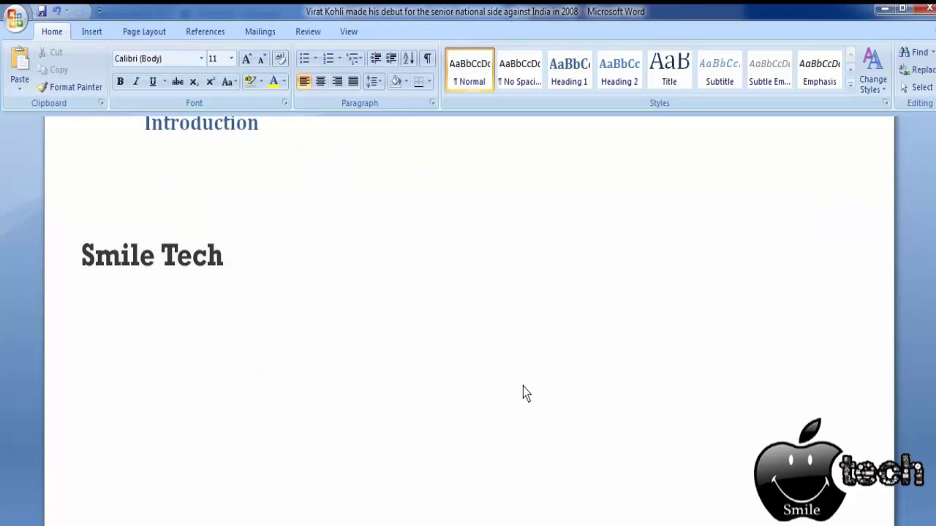
{"action": "scroll", "coordinate": [523, 386], "scroll_direction": "down", "scroll_amount": 1}
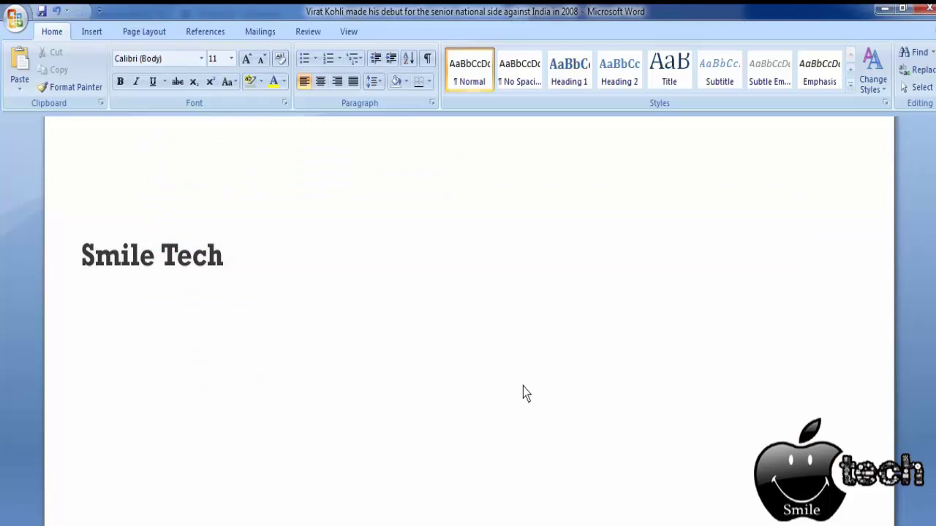
{"action": "scroll", "coordinate": [523, 386], "scroll_direction": "down", "scroll_amount": 1}
{"action": "scroll", "coordinate": [511, 391], "scroll_direction": "down", "scroll_amount": 2}
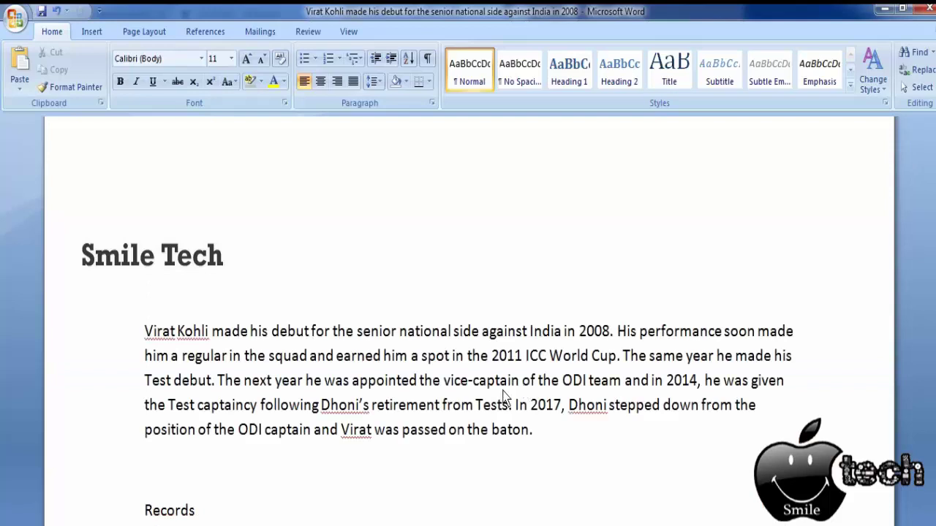
{"action": "mouse_move", "coordinate": [145, 330]}
{"action": "left_mouse_down"}
{"action": "mouse_move", "coordinate": [440, 386]}
{"action": "mouse_move", "coordinate": [542, 442]}
{"action": "left_mouse_up"}
{"action": "key", "text": "ctrl+c"}
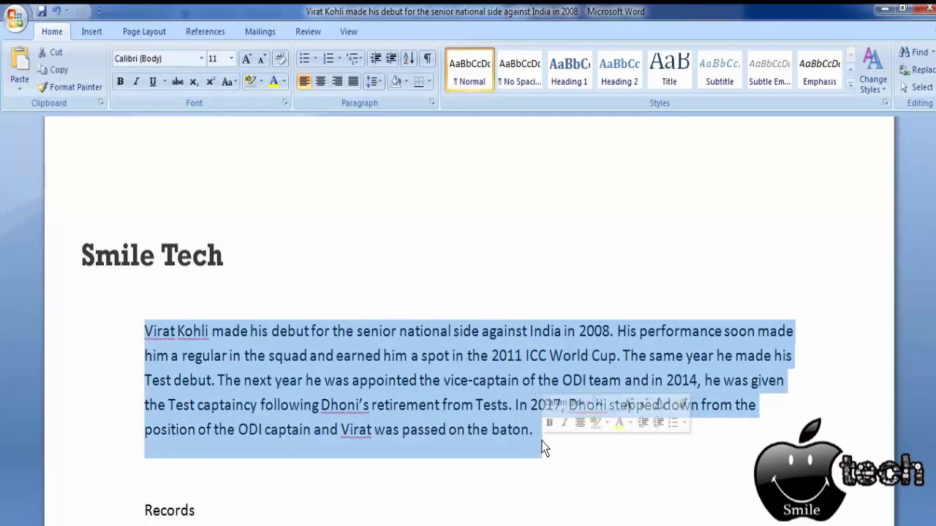
{"action": "right_click", "coordinate": [517, 378]}
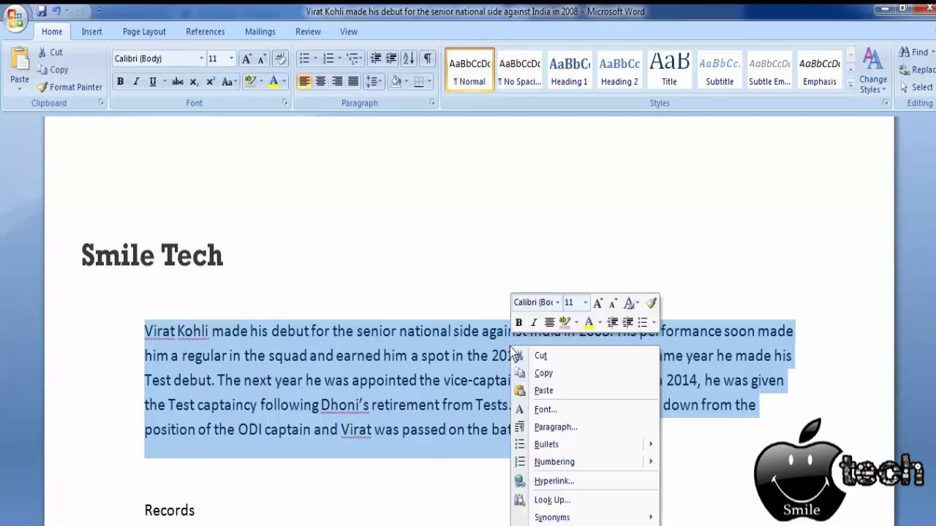
{"action": "left_click", "coordinate": [545, 374]}
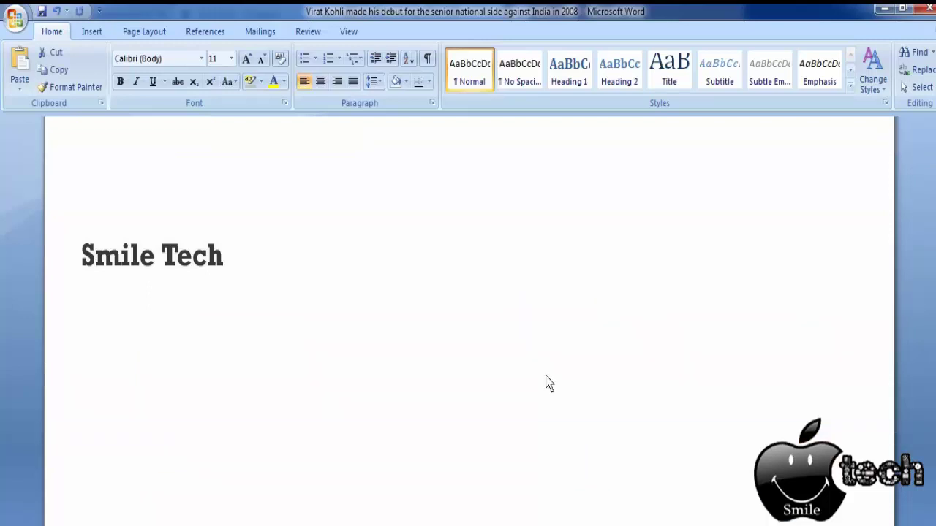
Step: Paste the debut paragraph under Introduction using Match Destination Formatting
{"action": "left_click", "coordinate": [360, 290]}
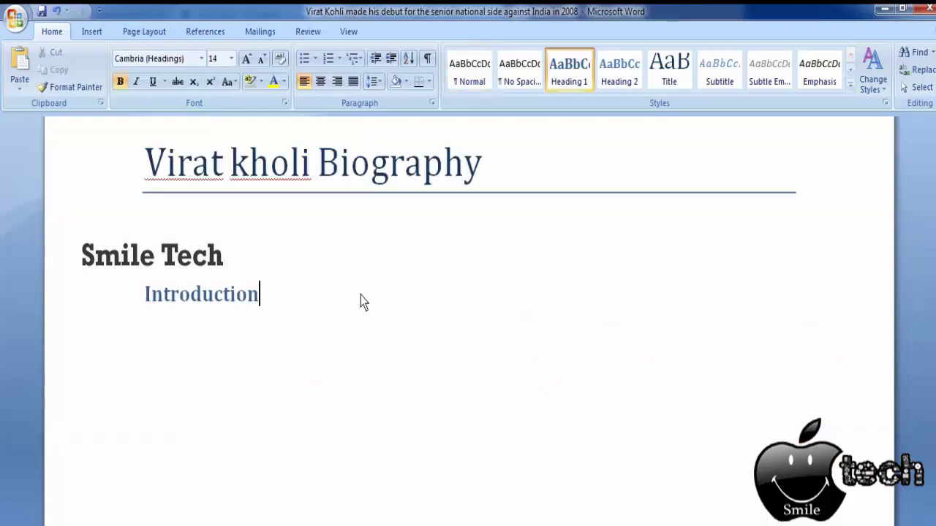
{"action": "key", "text": "Return"}
{"action": "key", "text": "Return"}
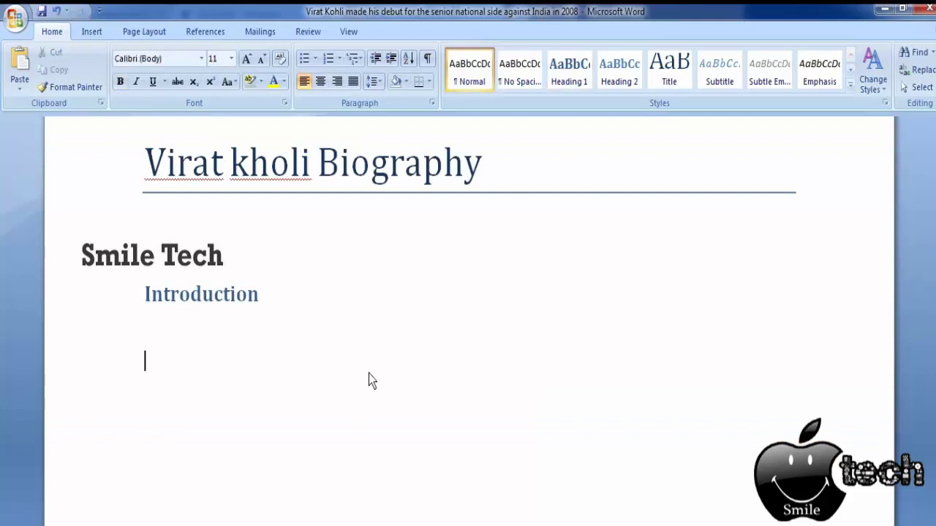
{"action": "key", "text": "ctrl+v"}
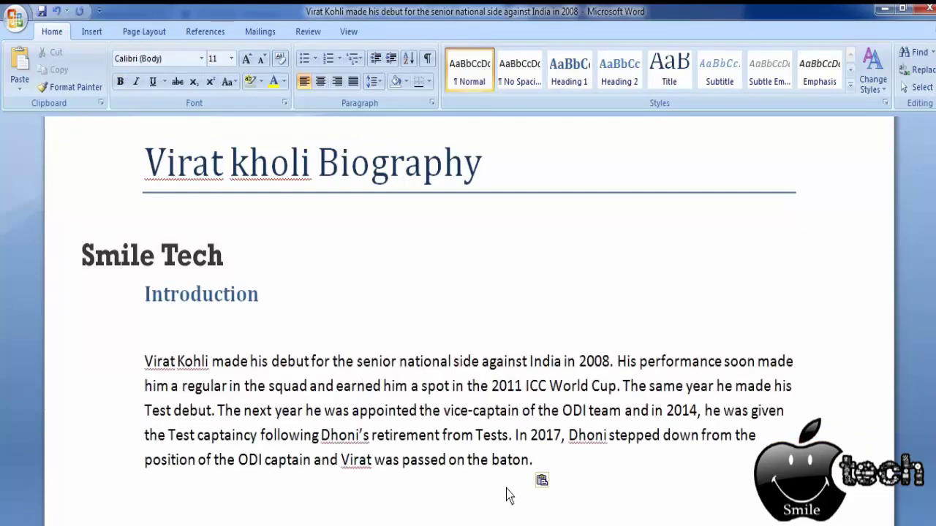
{"action": "scroll", "coordinate": [334, 411], "scroll_direction": "down", "scroll_amount": 1}
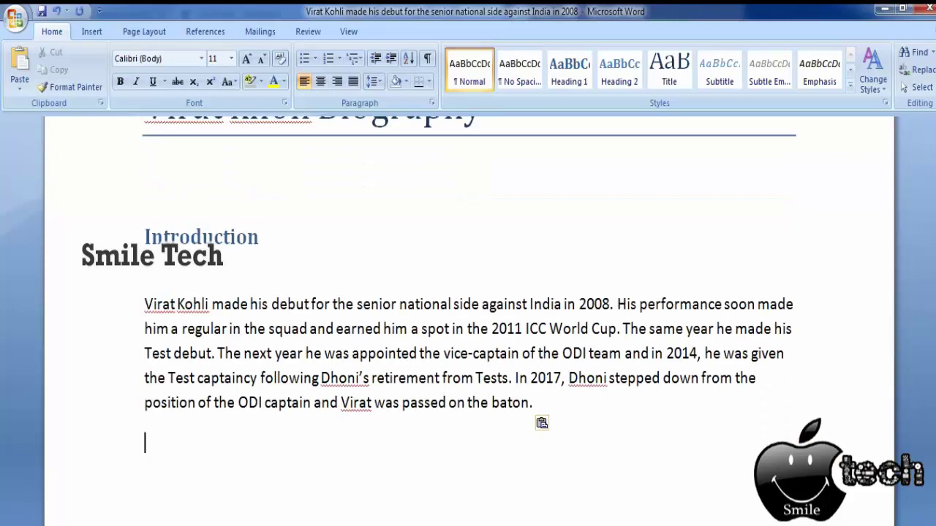
{"action": "scroll", "coordinate": [542, 412], "scroll_direction": "up", "scroll_amount": 2}
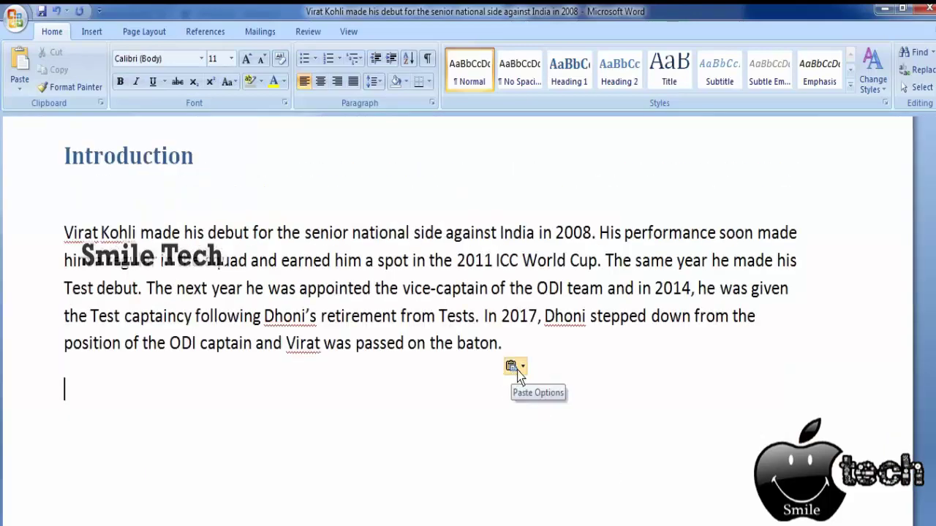
{"action": "left_click", "coordinate": [515, 367]}
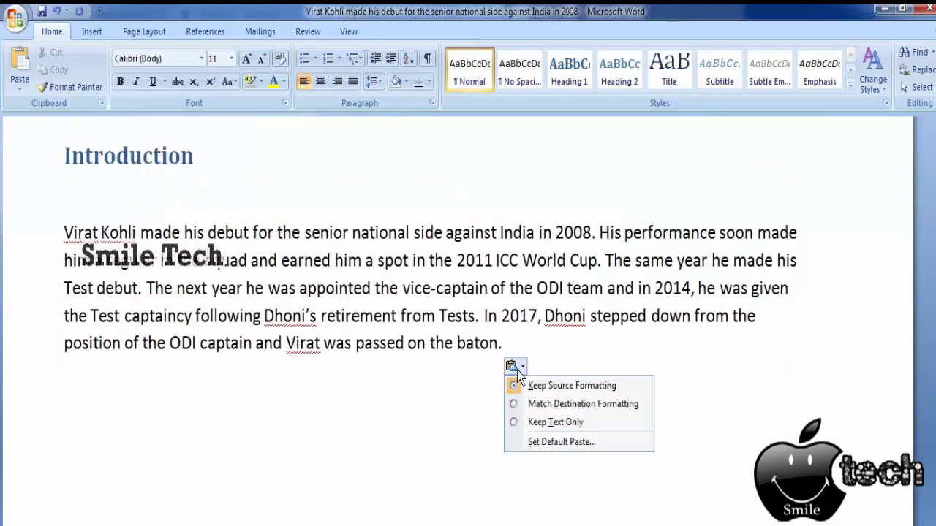
{"action": "left_click", "coordinate": [552, 404]}
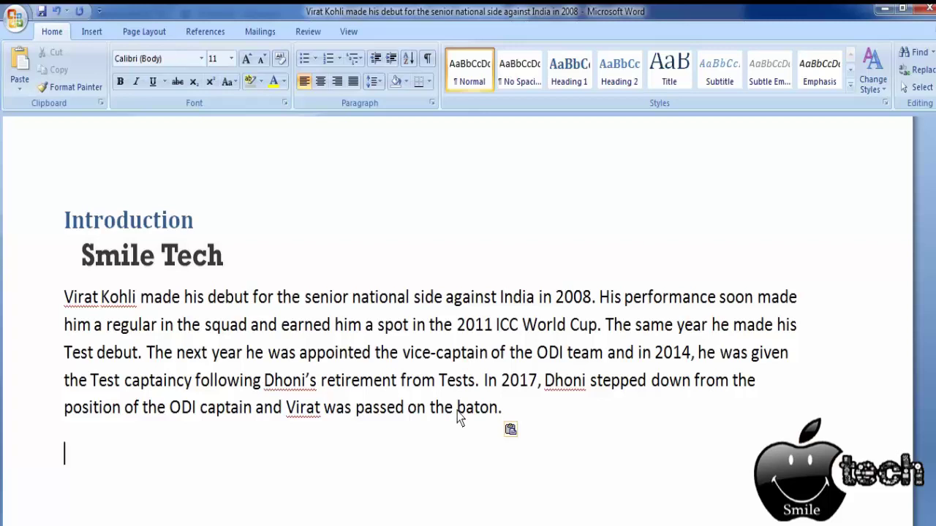
{"action": "left_click_drag", "start_coordinate": [506, 412], "coordinate": [84, 297]}
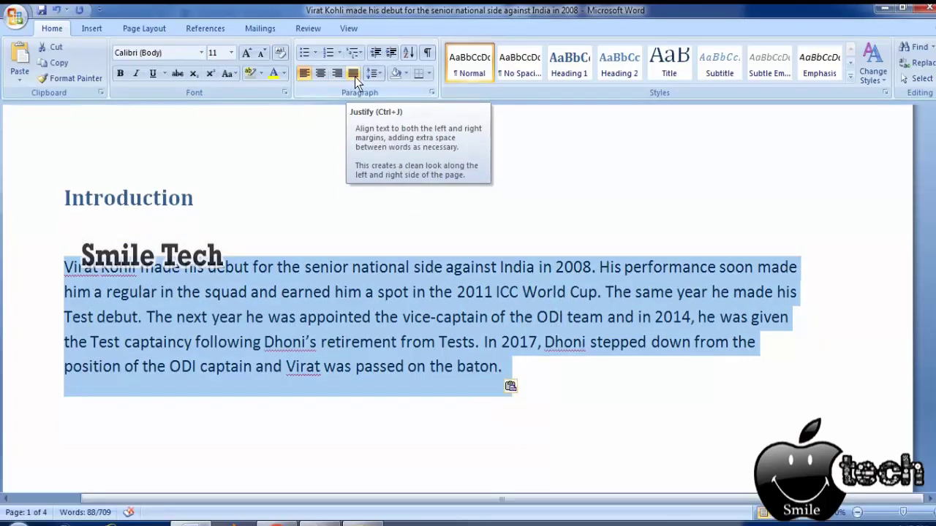
Step: Justify the Introduction paragraph and set its line spacing to 1.5
{"action": "left_click", "coordinate": [354, 76]}
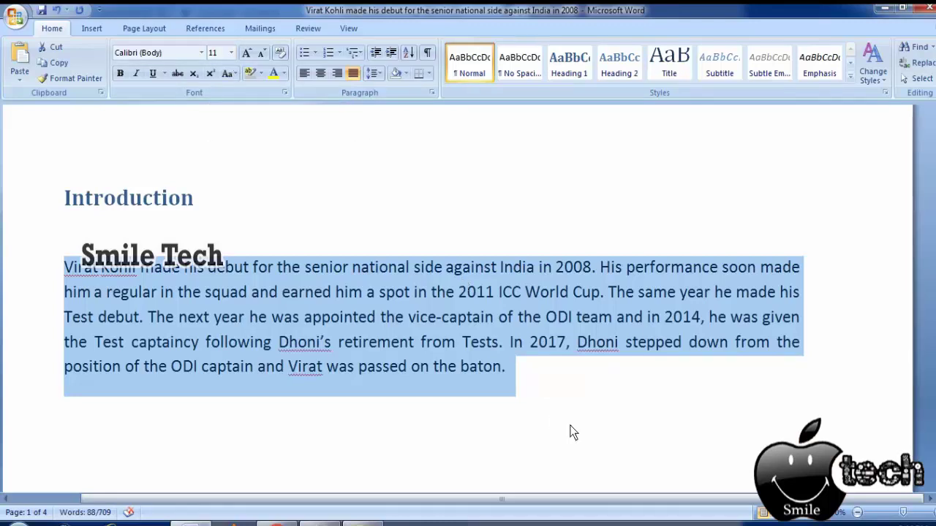
{"action": "left_click", "coordinate": [369, 76]}
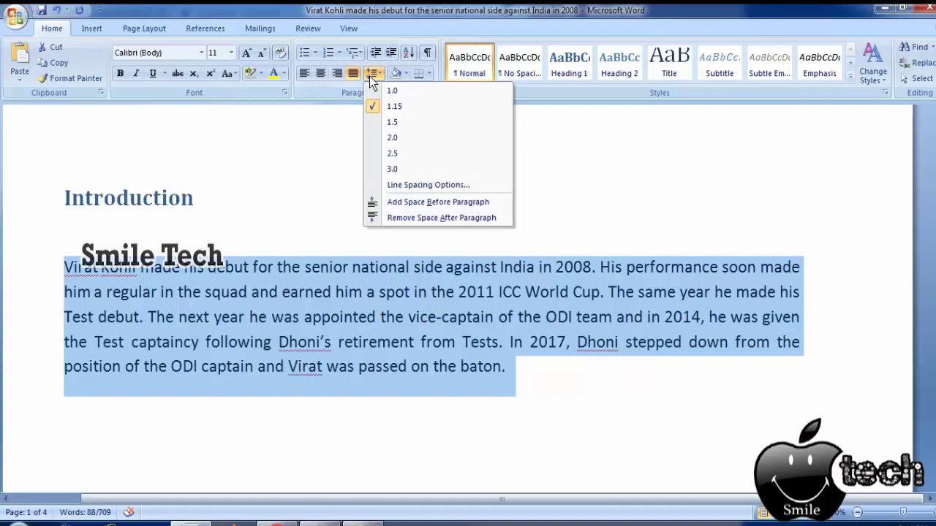
{"action": "left_click", "coordinate": [410, 122]}
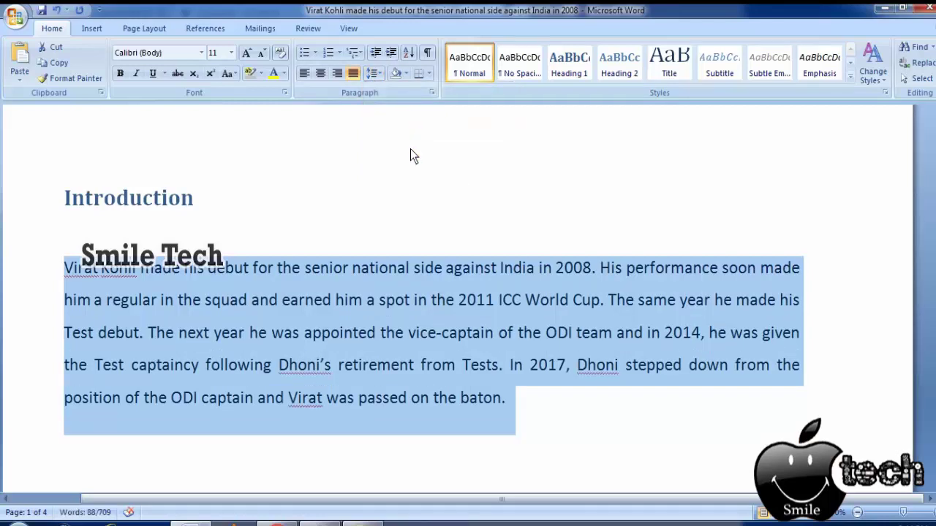
{"action": "left_click", "coordinate": [411, 168]}
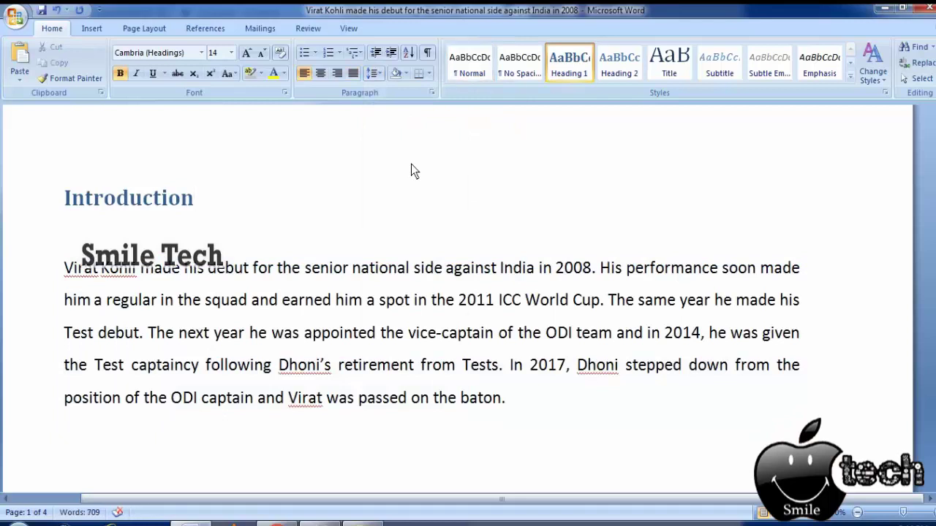
{"action": "scroll", "coordinate": [411, 166], "scroll_direction": "down", "scroll_amount": 1}
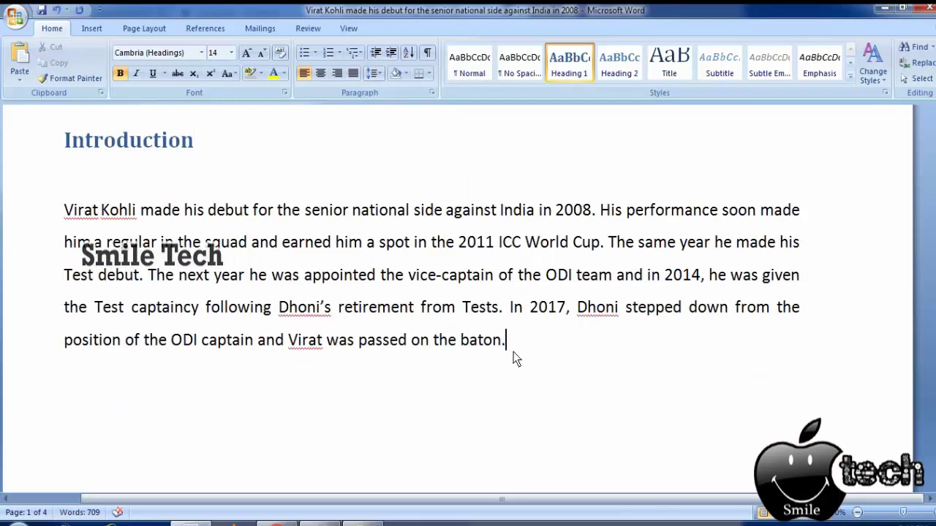
Step: Add an empty paragraph after the Introduction text and copy the word 'Records'
{"action": "key", "text": "Return"}
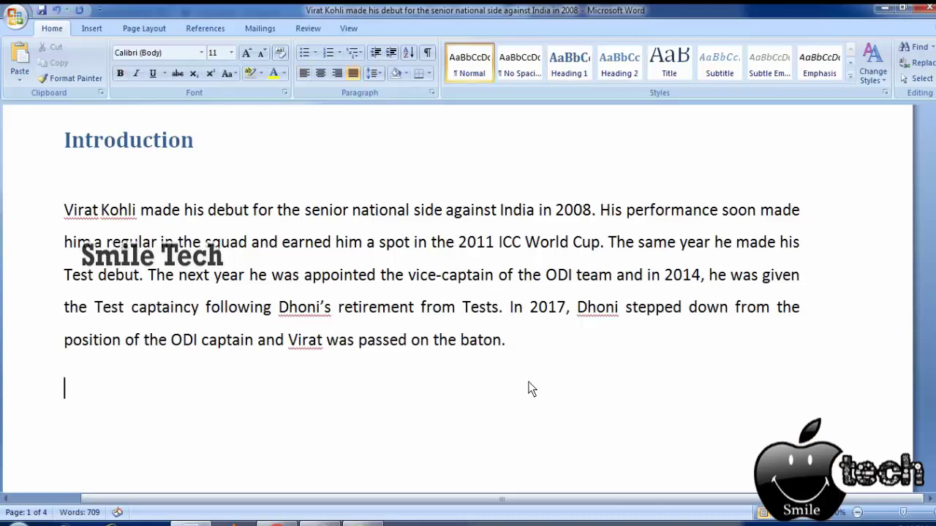
{"action": "scroll", "coordinate": [532, 389], "scroll_direction": "down", "scroll_amount": 1}
{"action": "scroll", "coordinate": [532, 389], "scroll_direction": "down", "scroll_amount": 4}
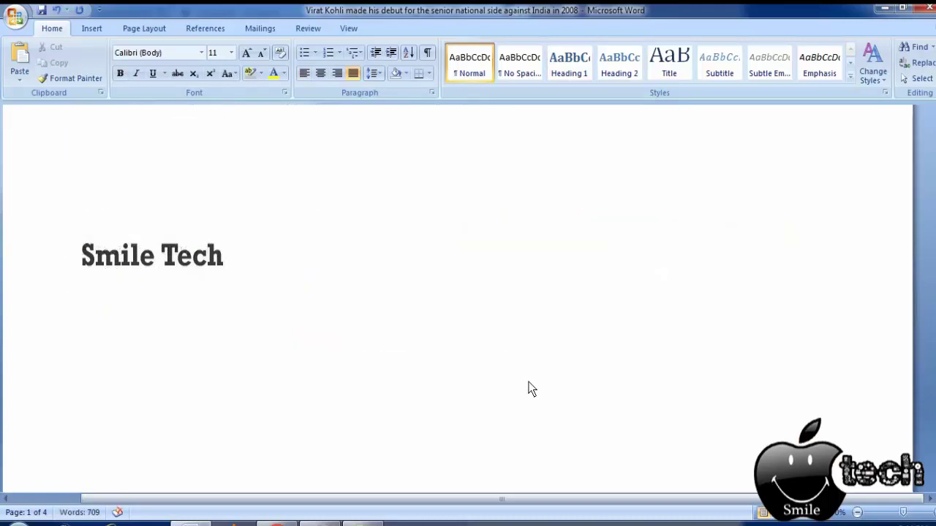
{"action": "scroll", "coordinate": [531, 389], "scroll_direction": "down", "scroll_amount": 2}
{"action": "scroll", "coordinate": [532, 389], "scroll_direction": "down", "scroll_amount": 2}
{"action": "scroll", "coordinate": [532, 389], "scroll_direction": "down", "scroll_amount": 2}
{"action": "scroll", "coordinate": [532, 389], "scroll_direction": "down", "scroll_amount": 2}
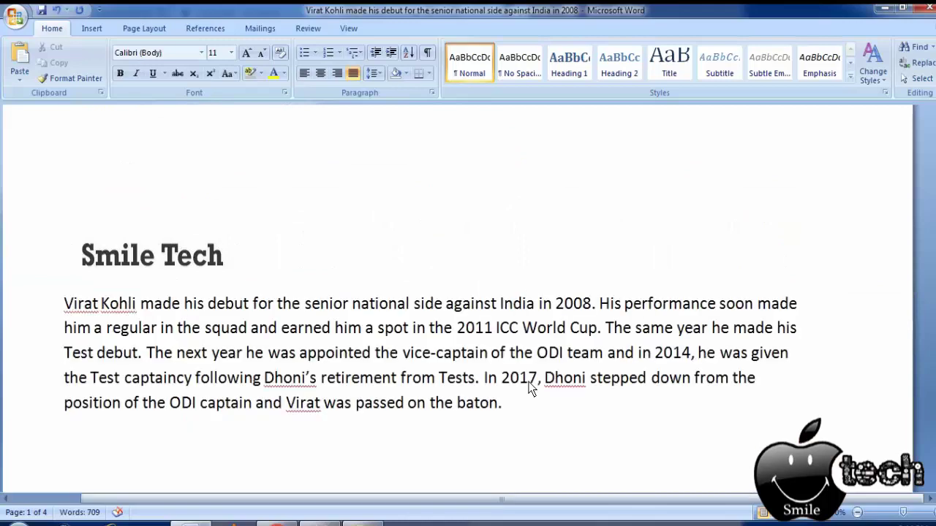
{"action": "scroll", "coordinate": [532, 389], "scroll_direction": "down", "scroll_amount": 2}
{"action": "scroll", "coordinate": [532, 389], "scroll_direction": "down", "scroll_amount": 2}
{"action": "scroll", "coordinate": [531, 389], "scroll_direction": "down", "scroll_amount": 2}
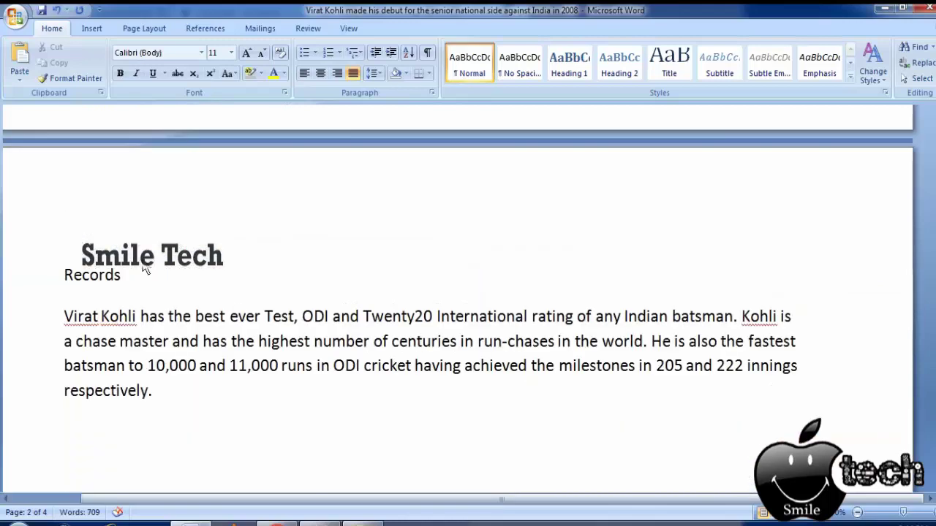
{"action": "double_click", "coordinate": [119, 275]}
{"action": "right_click", "coordinate": [91, 277]}
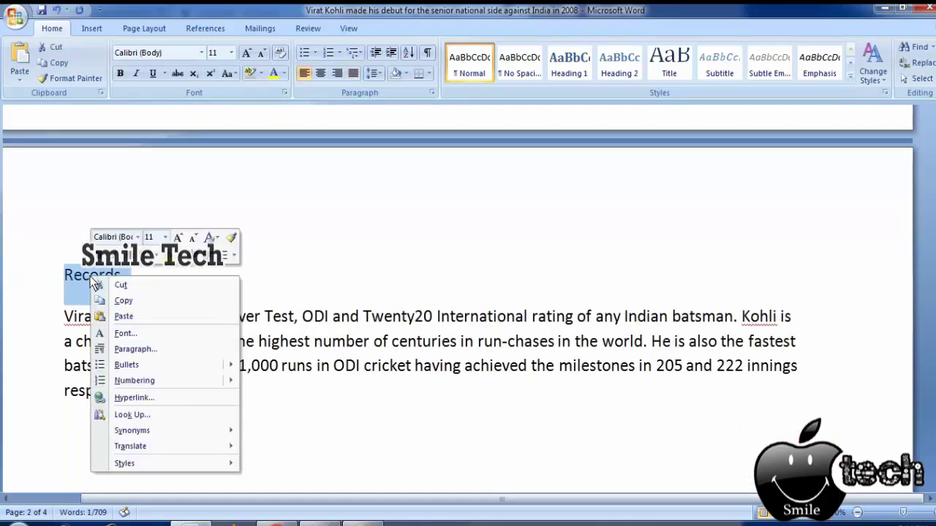
{"action": "left_click", "coordinate": [117, 301]}
Step: Paste 'Records' on the empty line and style it as Heading 2
{"action": "scroll", "coordinate": [446, 242], "scroll_direction": "up", "scroll_amount": 5}
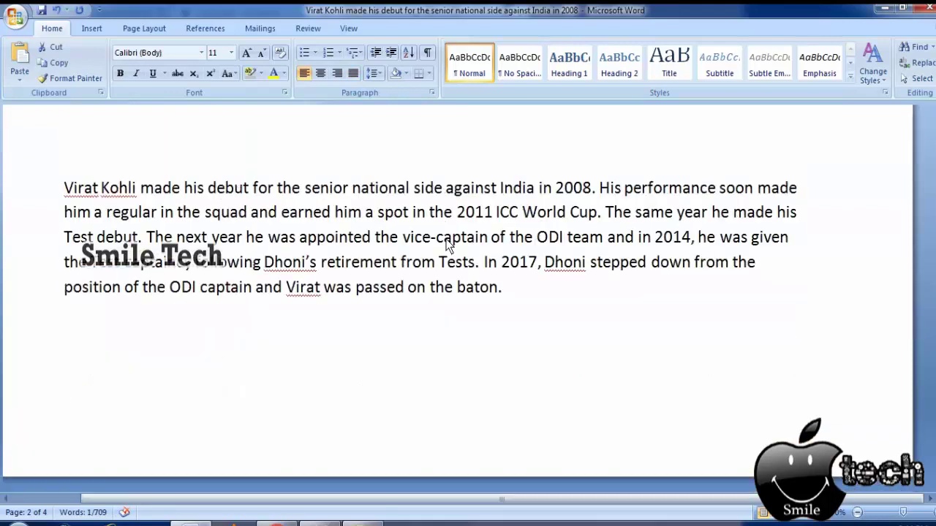
{"action": "scroll", "coordinate": [446, 241], "scroll_direction": "up", "scroll_amount": 5}
{"action": "scroll", "coordinate": [446, 240], "scroll_direction": "up", "scroll_amount": 3}
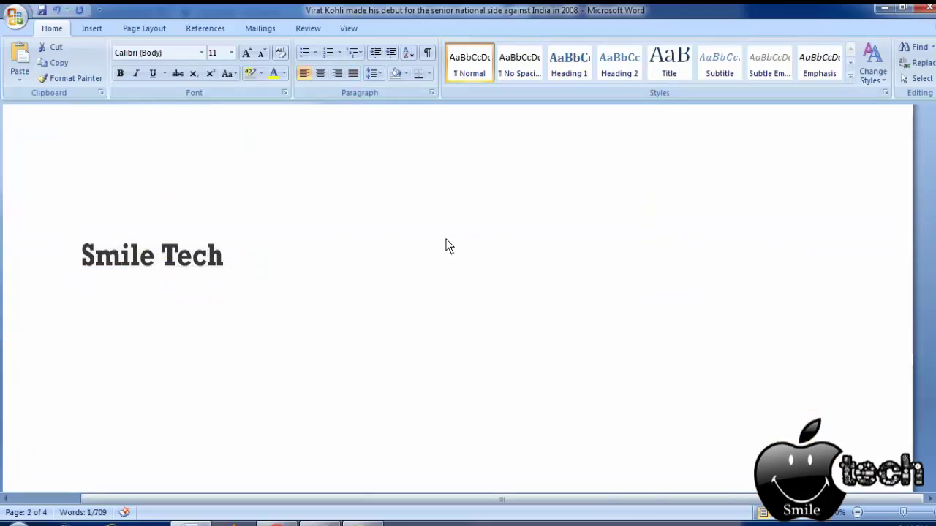
{"action": "key", "text": "BackSpace"}
{"action": "key", "text": "Down"}
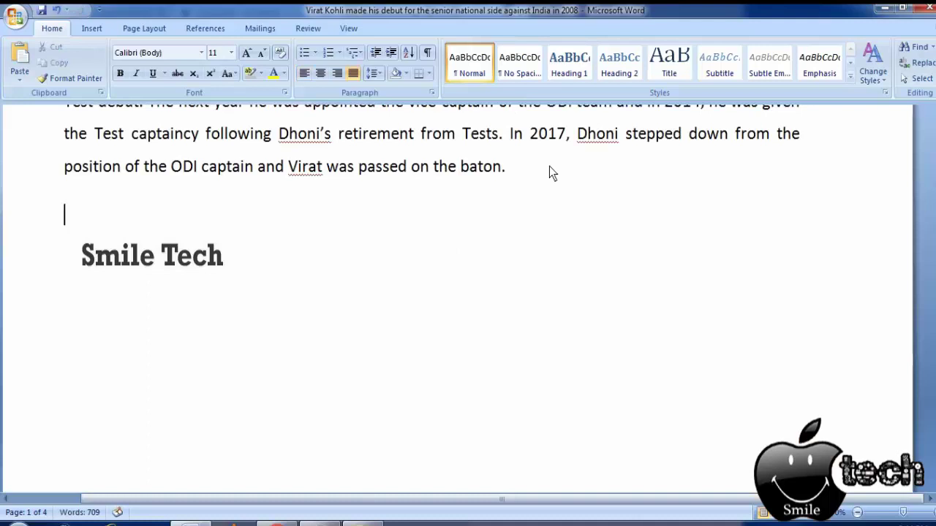
{"action": "key", "text": "ctrl+v"}
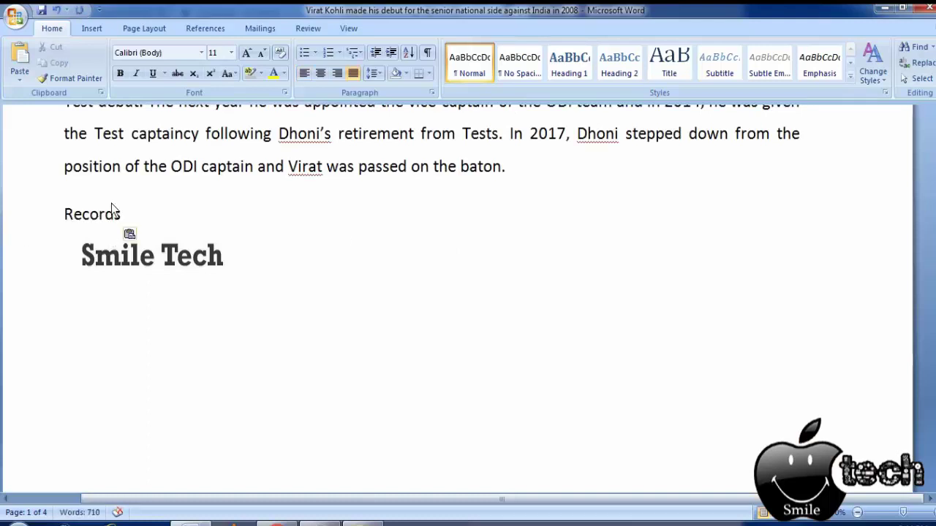
{"action": "left_click_drag", "start_coordinate": [122, 212], "coordinate": [64, 215]}
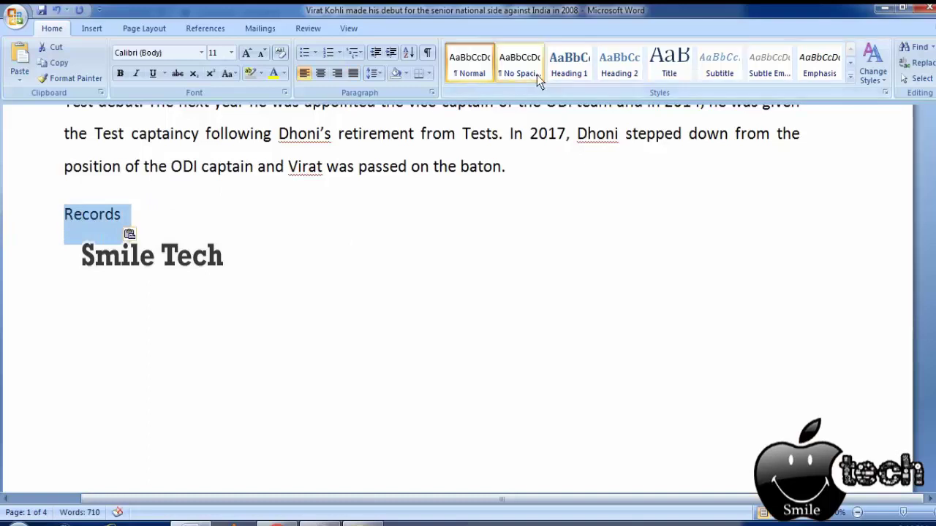
{"action": "left_click", "coordinate": [606, 71]}
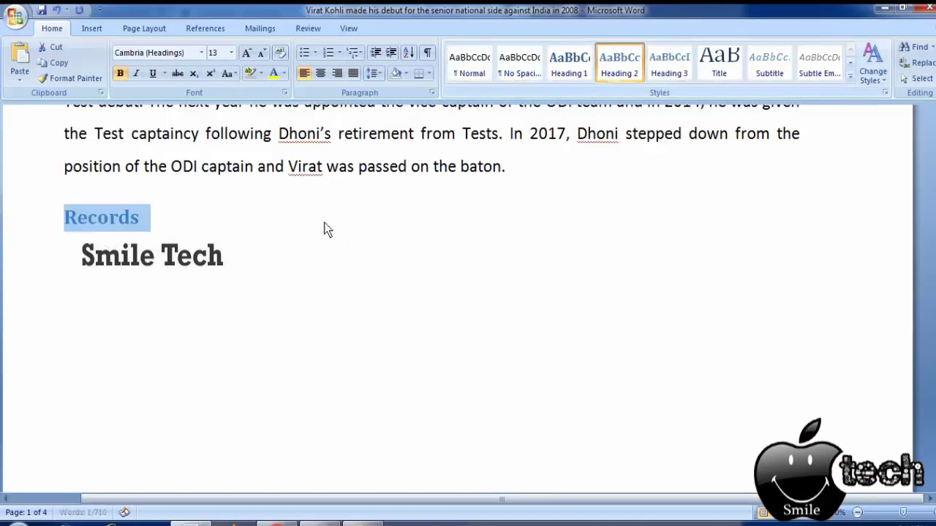
{"action": "left_click", "coordinate": [233, 238]}
{"action": "scroll", "coordinate": [347, 392], "scroll_direction": "up", "scroll_amount": 5}
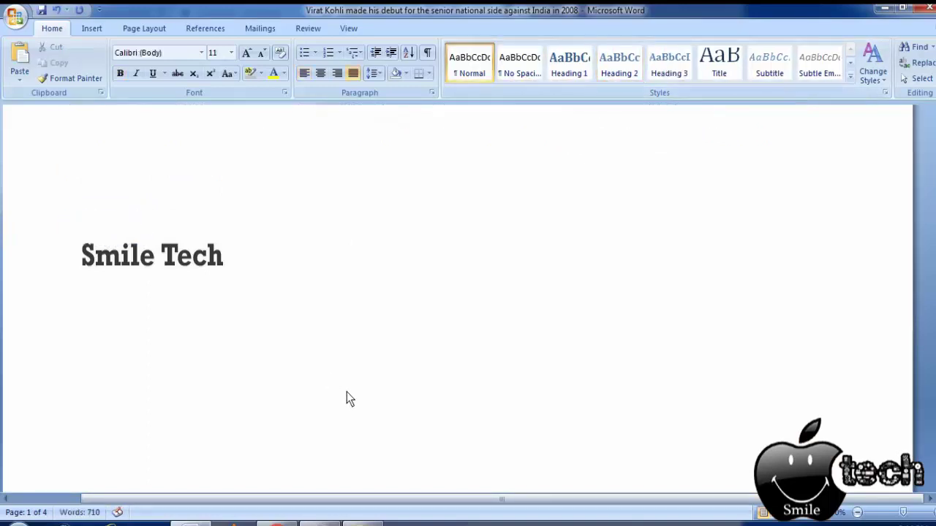
{"action": "scroll", "coordinate": [346, 392], "scroll_direction": "down", "scroll_amount": 5}
Step: Cut the Records paragraph and paste it beneath the Records heading
{"action": "scroll", "coordinate": [346, 392], "scroll_direction": "down", "scroll_amount": 2}
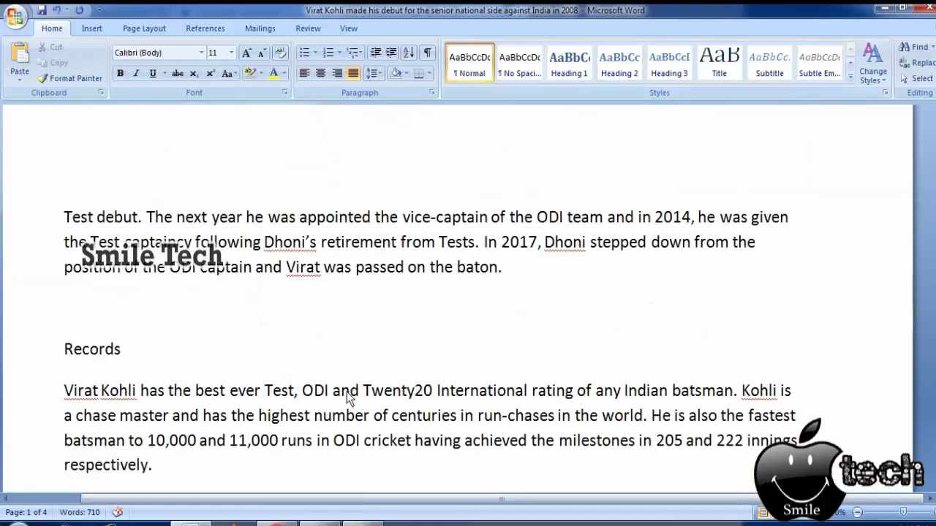
{"action": "scroll", "coordinate": [346, 392], "scroll_direction": "down", "scroll_amount": 3}
{"action": "scroll", "coordinate": [346, 392], "scroll_direction": "down", "scroll_amount": 2}
{"action": "scroll", "coordinate": [347, 393], "scroll_direction": "up", "scroll_amount": 1}
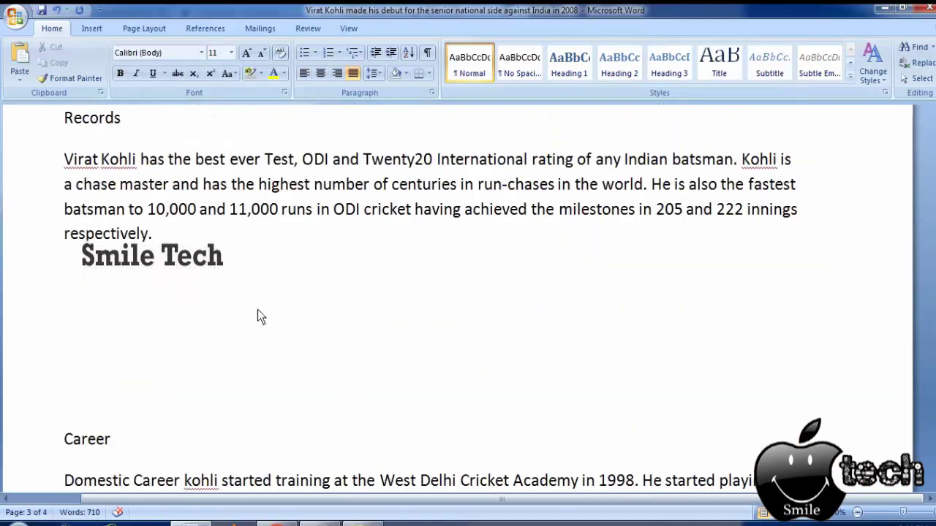
{"action": "left_click_drag", "start_coordinate": [197, 252], "coordinate": [79, 164]}
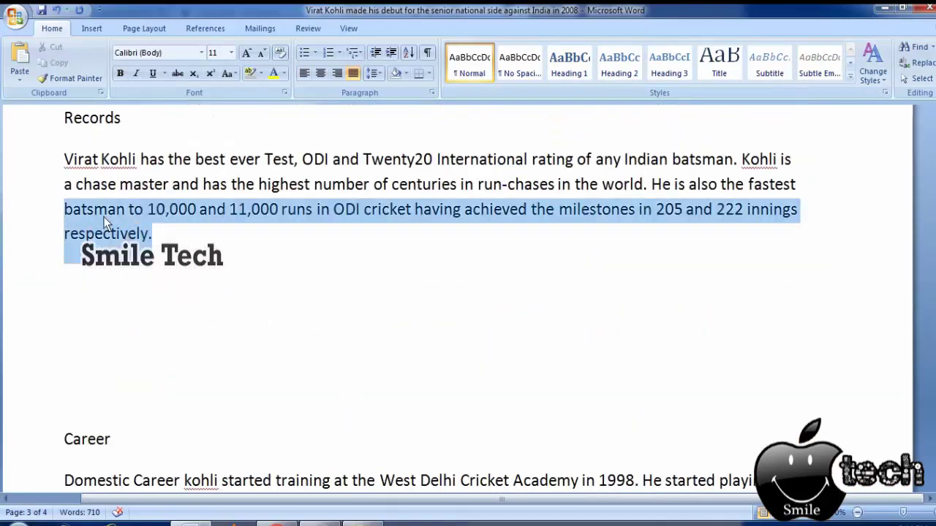
{"action": "right_click", "coordinate": [81, 163]}
{"action": "left_click", "coordinate": [108, 176]}
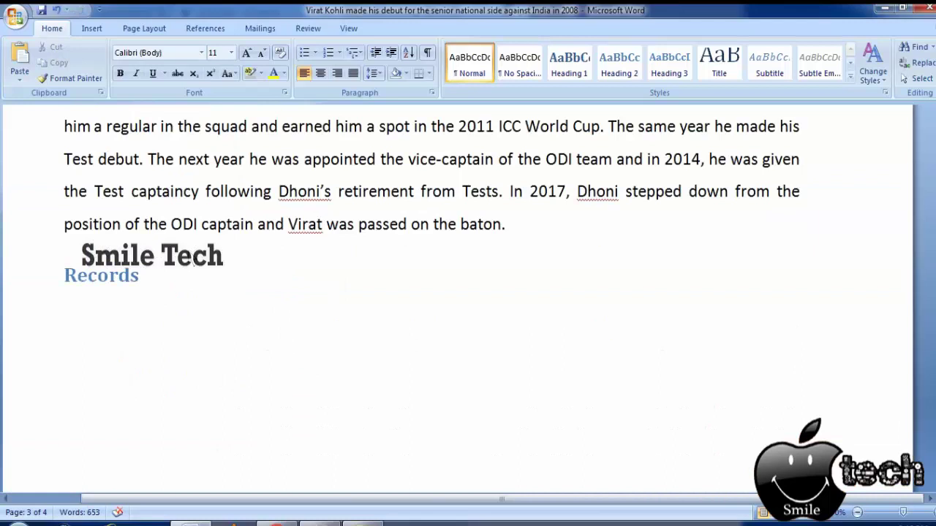
{"action": "left_click", "coordinate": [156, 284]}
{"action": "key", "text": "Return"}
{"action": "key", "text": "Return"}
{"action": "key", "text": "ctrl+v"}
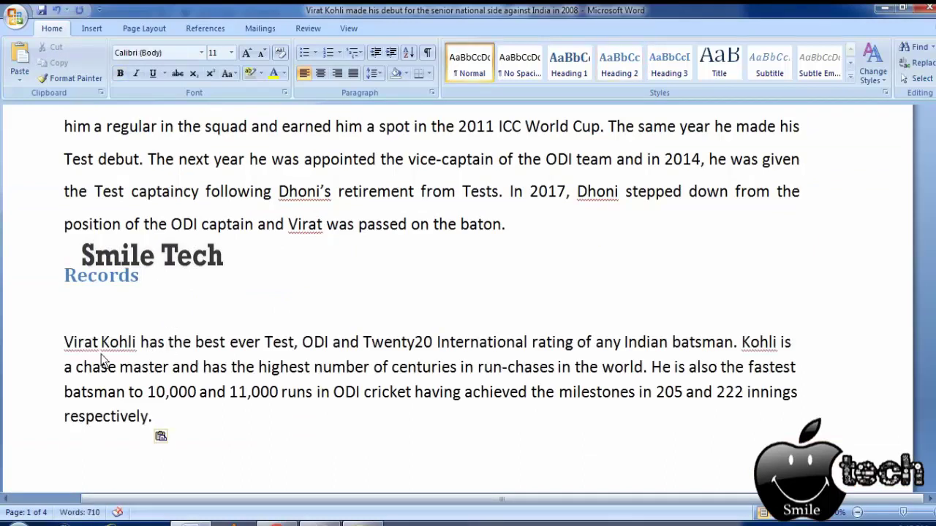
{"action": "left_click", "coordinate": [65, 344]}
{"action": "key", "text": "BackSpace"}
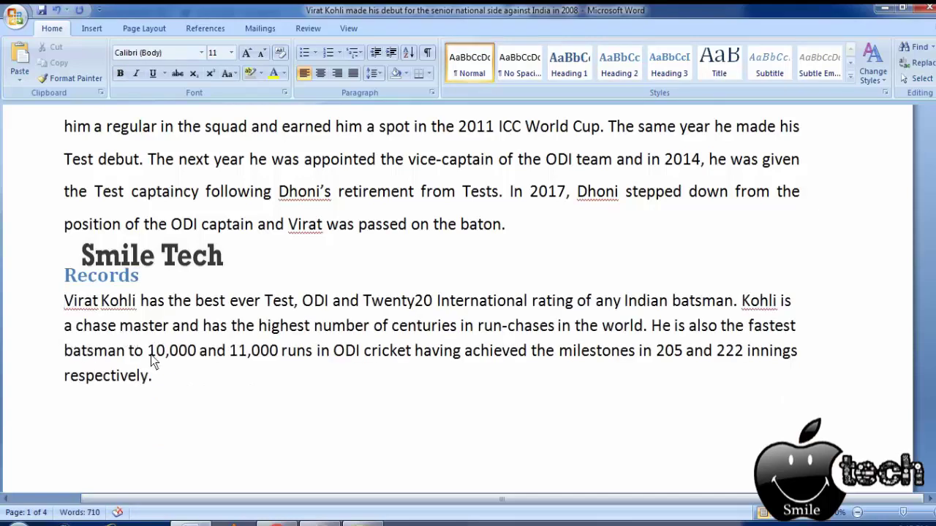
{"action": "key", "text": "Return"}
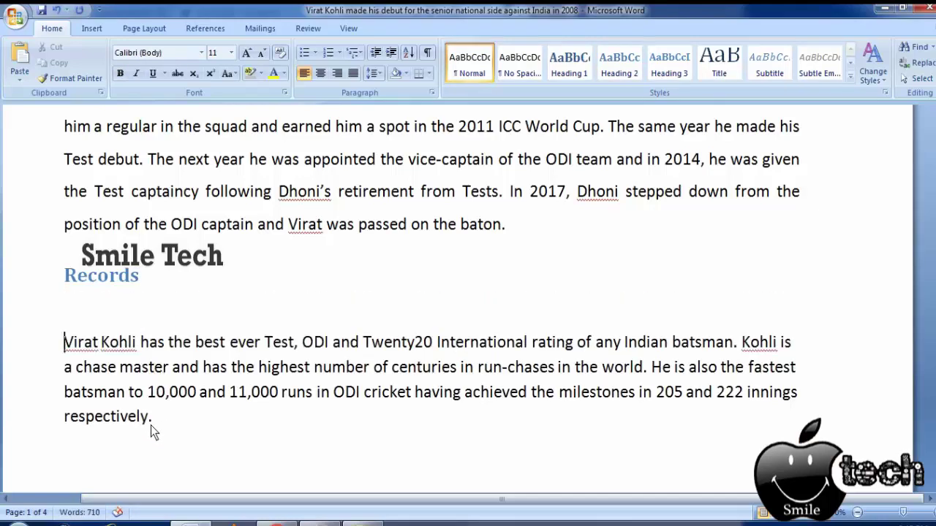
Step: Set the Records paragraph to 1.5 line spacing and justify it
{"action": "left_click_drag", "start_coordinate": [153, 437], "coordinate": [34, 331]}
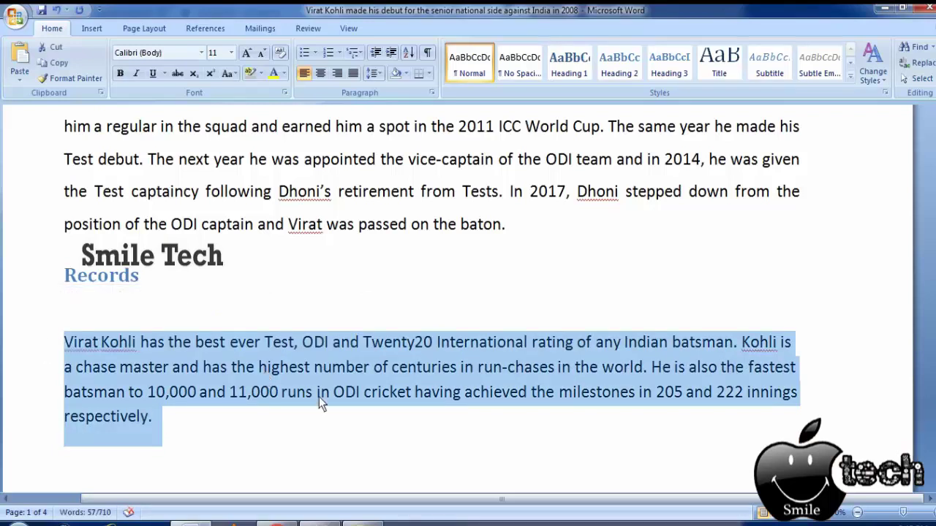
{"action": "left_click", "coordinate": [373, 73]}
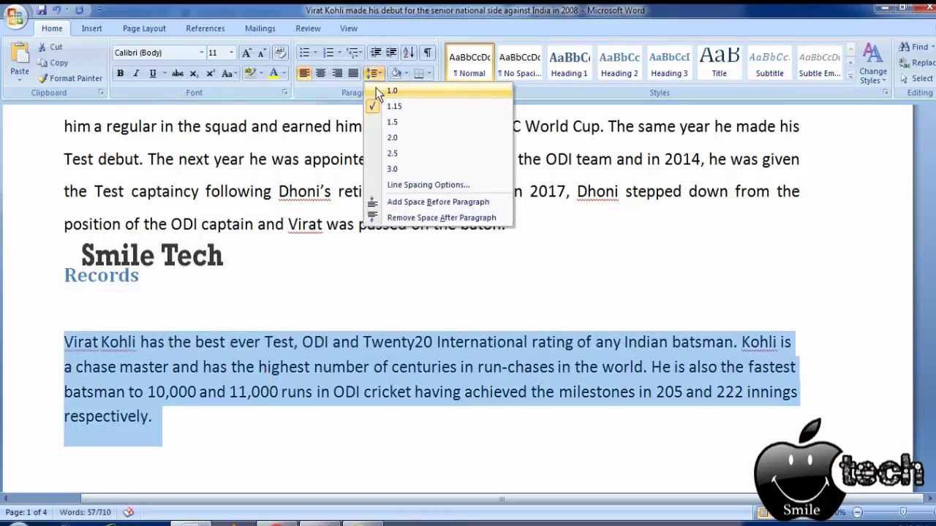
{"action": "left_click", "coordinate": [392, 123]}
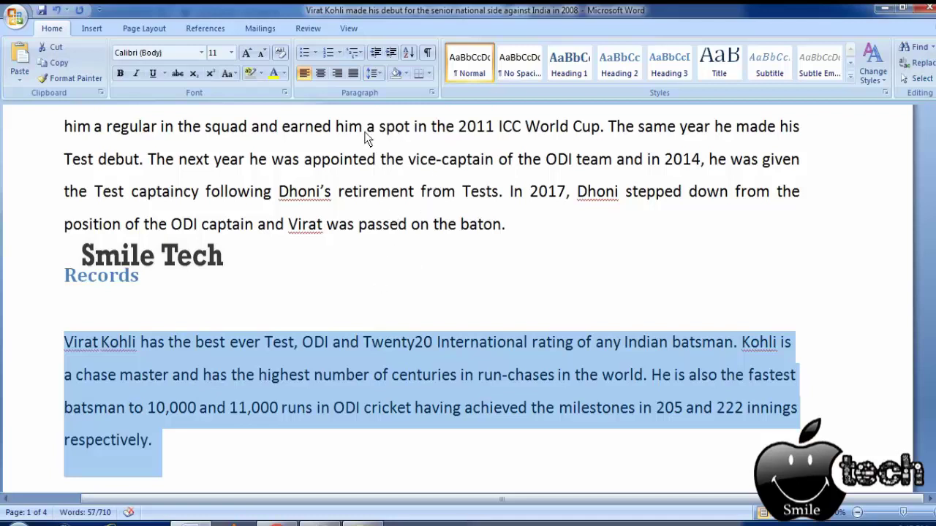
{"action": "left_click", "coordinate": [354, 78]}
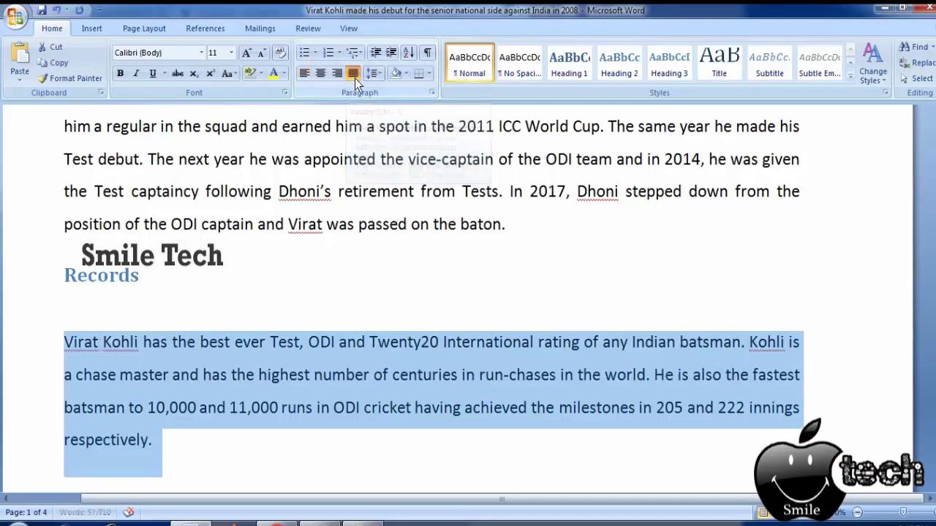
{"action": "scroll", "coordinate": [351, 275], "scroll_direction": "down", "scroll_amount": 1}
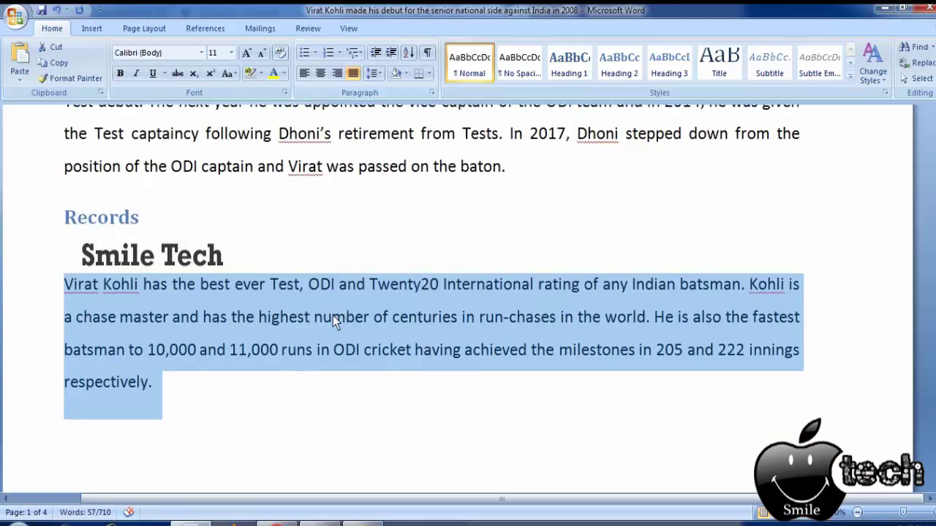
{"action": "left_click", "coordinate": [346, 398]}
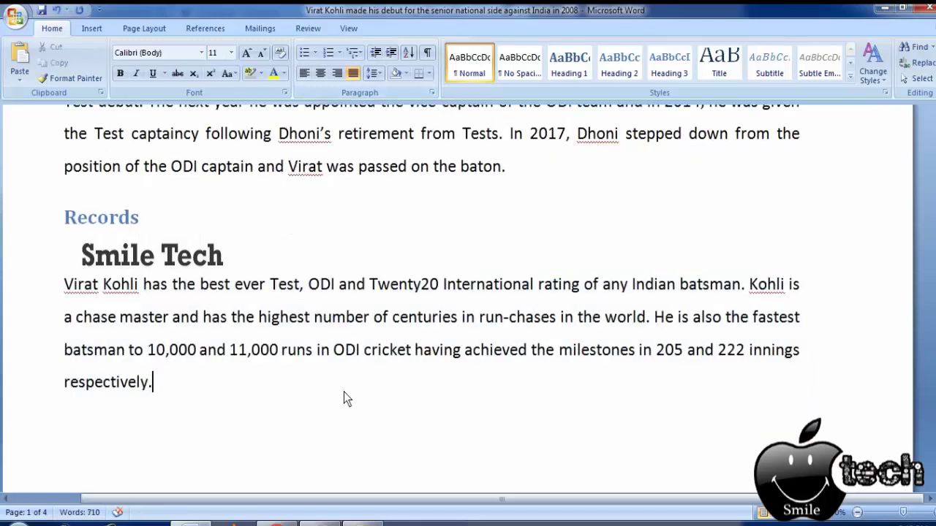
{"action": "scroll", "coordinate": [343, 392], "scroll_direction": "down", "scroll_amount": 1}
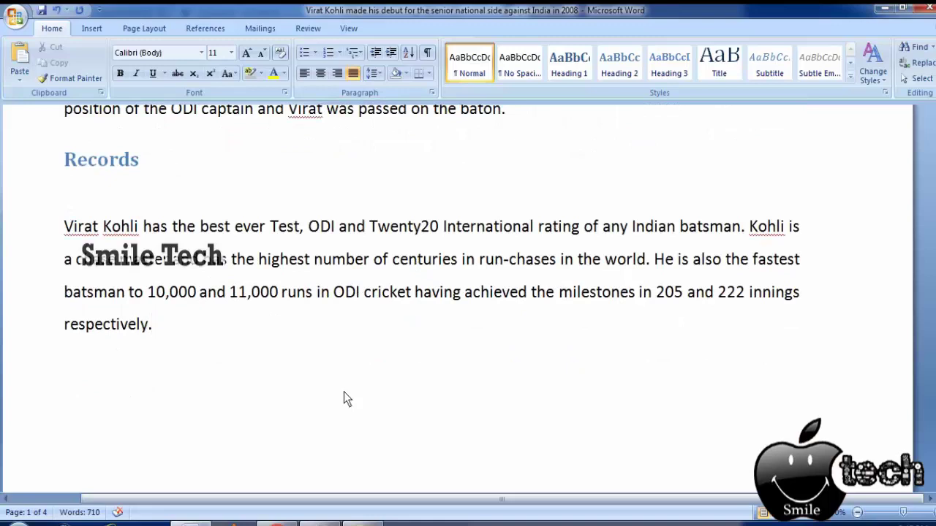
Step: Apply the Records paragraph's formatting to the Career section with Format Painter
{"action": "key", "text": "Return"}
{"action": "key", "text": "Return"}
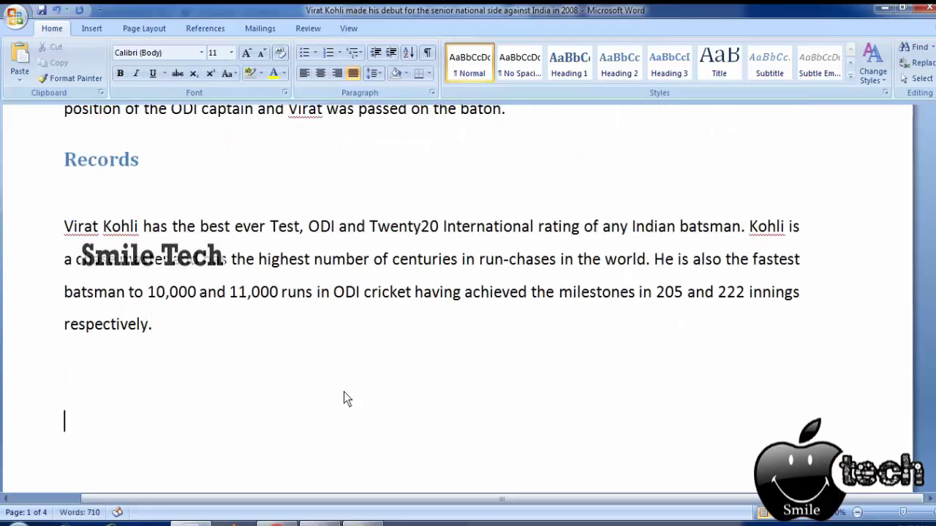
{"action": "key", "text": "Return"}
{"action": "key", "text": "Return"}
{"action": "key", "text": "Return"}
{"action": "key", "text": "Return"}
{"action": "key", "text": "Return"}
{"action": "key", "text": "Return"}
{"action": "key", "text": "Return"}
{"action": "key", "text": "Return"}
{"action": "key", "text": "Return"}
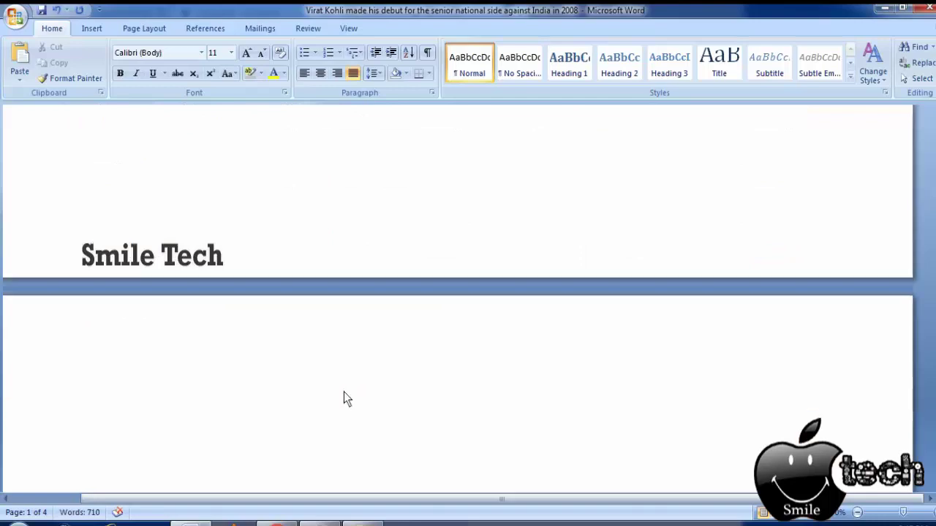
{"action": "key", "text": "Return"}
{"action": "key", "text": "Return"}
{"action": "key", "text": "Return"}
{"action": "key", "text": "ctrl+z"}
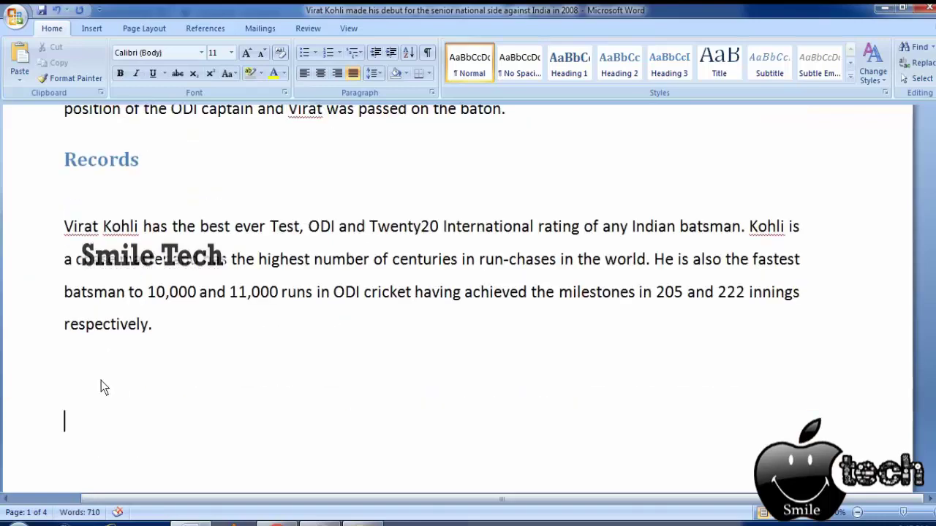
{"action": "mouse_move", "coordinate": [164, 338]}
{"action": "left_mouse_down"}
{"action": "mouse_move", "coordinate": [48, 259]}
{"action": "mouse_move", "coordinate": [44, 231]}
{"action": "left_mouse_up"}
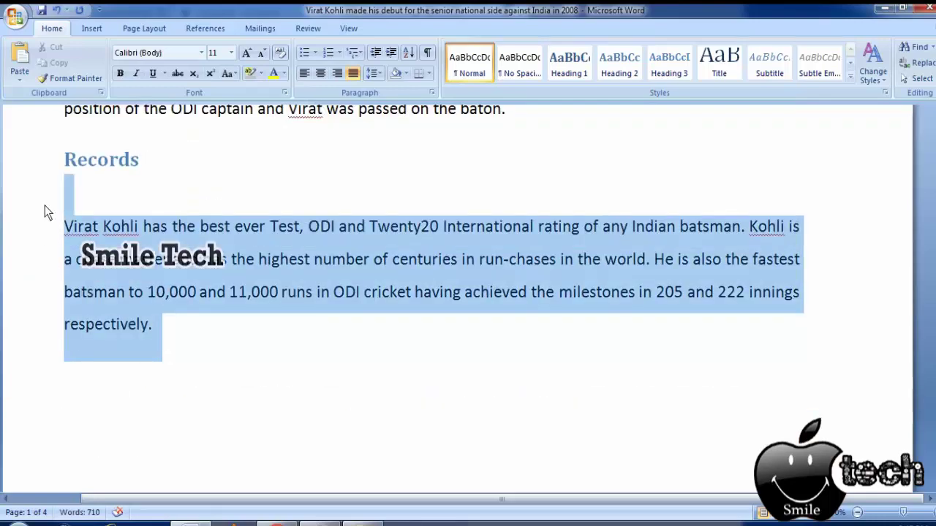
{"action": "left_click", "coordinate": [64, 80]}
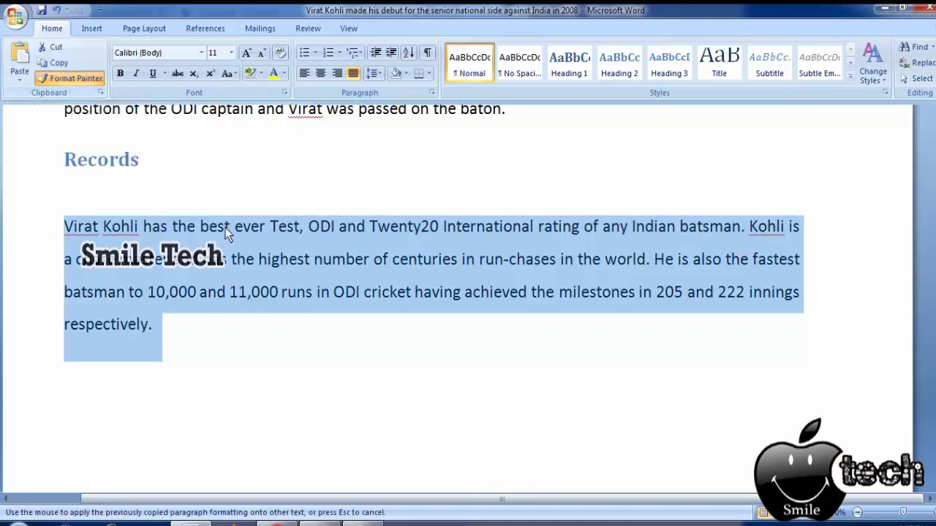
{"action": "scroll", "coordinate": [520, 358], "scroll_direction": "down", "scroll_amount": 5}
{"action": "scroll", "coordinate": [524, 363], "scroll_direction": "down", "scroll_amount": 3}
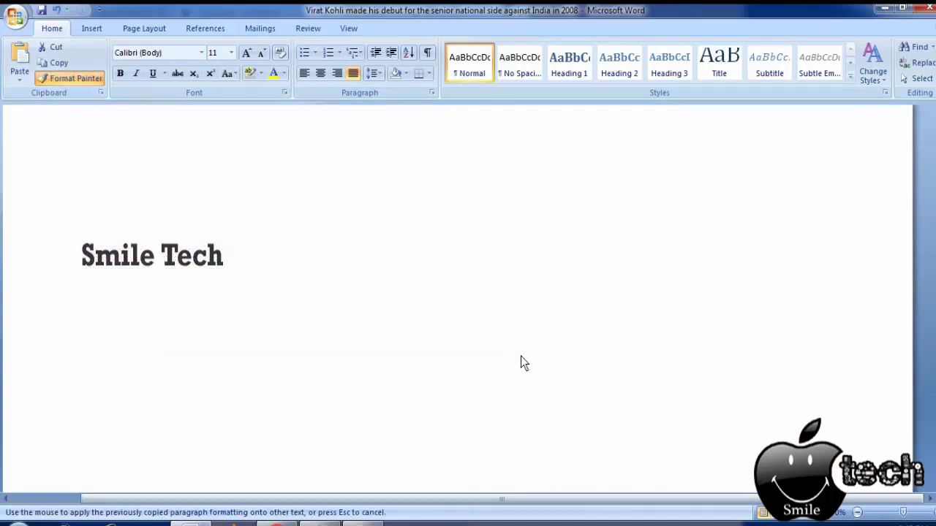
{"action": "scroll", "coordinate": [521, 356], "scroll_direction": "down", "scroll_amount": 3}
{"action": "scroll", "coordinate": [521, 356], "scroll_direction": "down", "scroll_amount": 3}
{"action": "scroll", "coordinate": [517, 360], "scroll_direction": "down", "scroll_amount": 3}
{"action": "scroll", "coordinate": [517, 360], "scroll_direction": "down", "scroll_amount": 3}
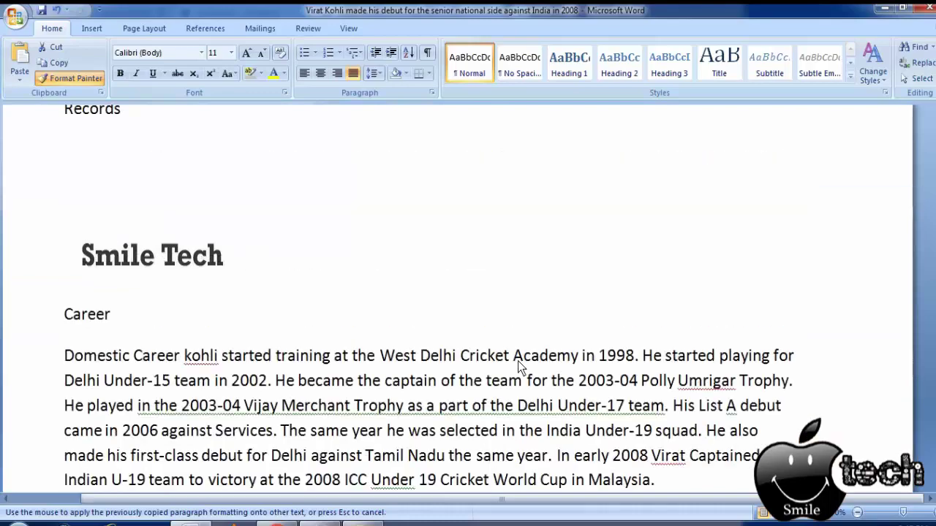
{"action": "scroll", "coordinate": [518, 360], "scroll_direction": "down", "scroll_amount": 3}
{"action": "scroll", "coordinate": [518, 360], "scroll_direction": "up", "scroll_amount": 1}
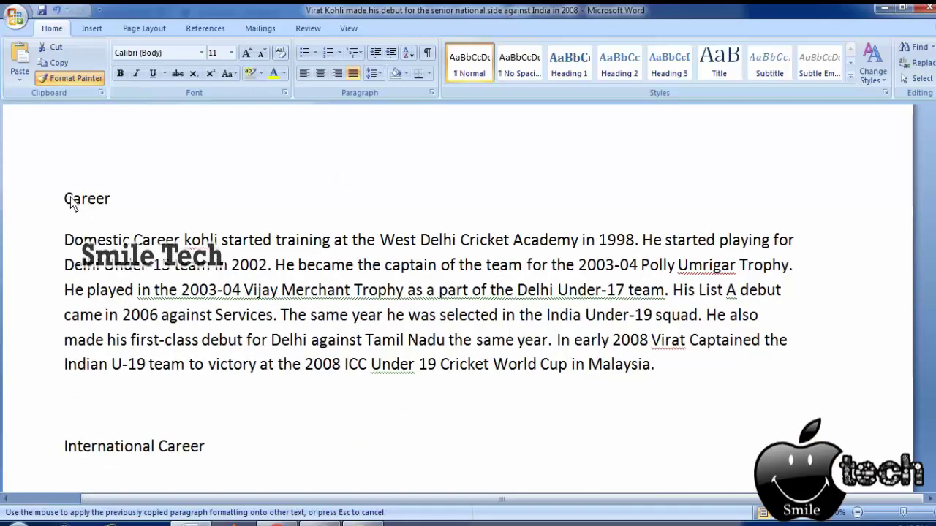
{"action": "mouse_move", "coordinate": [63, 198]}
{"action": "left_mouse_down"}
{"action": "mouse_move", "coordinate": [338, 366]}
{"action": "mouse_move", "coordinate": [632, 382]}
{"action": "left_mouse_up"}
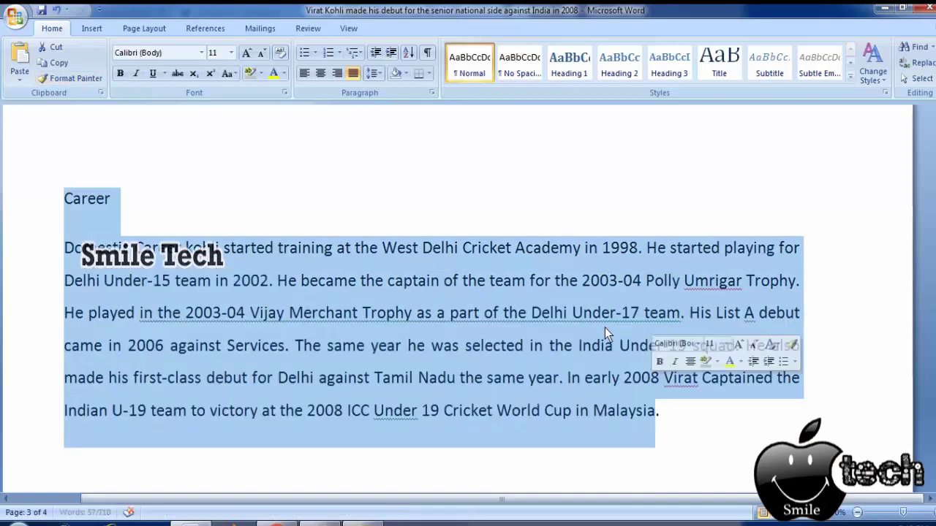
Step: Copy the newly formatted Career section
{"action": "right_click", "coordinate": [81, 199]}
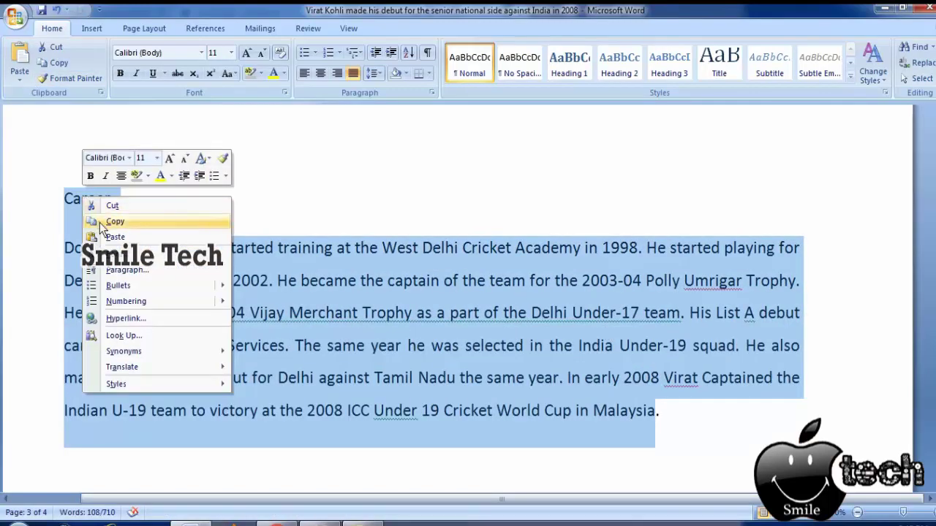
{"action": "left_click", "coordinate": [209, 221]}
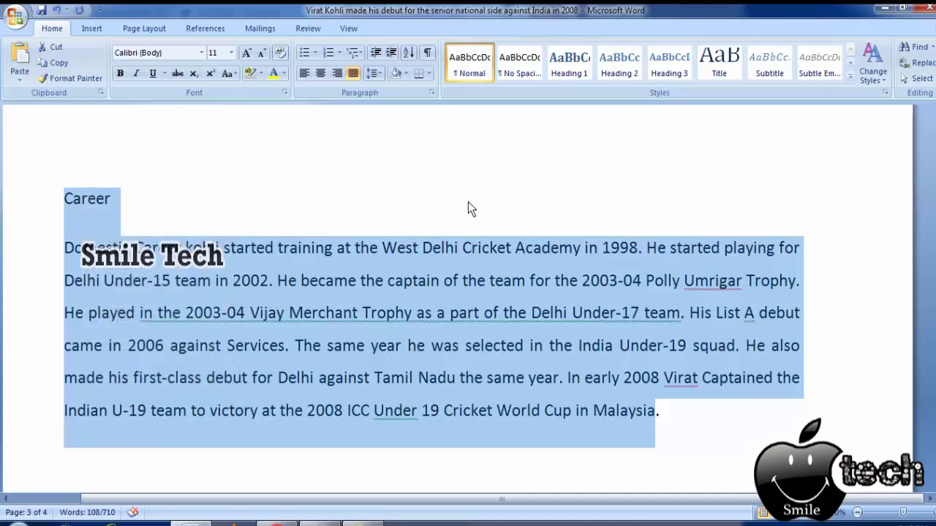
{"action": "scroll", "coordinate": [468, 201], "scroll_direction": "up", "scroll_amount": 5}
{"action": "scroll", "coordinate": [467, 201], "scroll_direction": "up", "scroll_amount": 5}
{"action": "scroll", "coordinate": [468, 201], "scroll_direction": "up", "scroll_amount": 3}
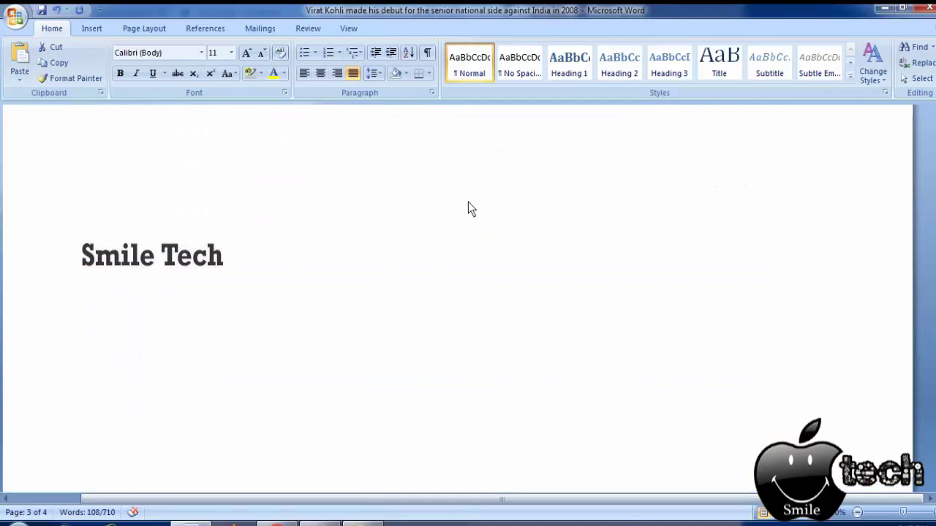
{"action": "scroll", "coordinate": [468, 202], "scroll_direction": "down", "scroll_amount": 5}
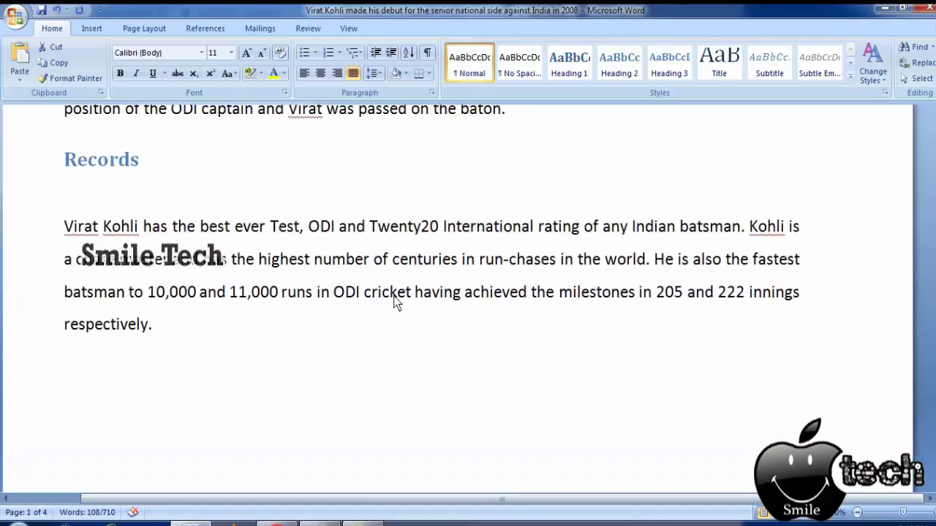
Step: Paste the copied Career section on a new line after the Records paragraph
{"action": "left_click", "coordinate": [268, 350]}
{"action": "key", "text": "Return"}
{"action": "key", "text": "Return"}
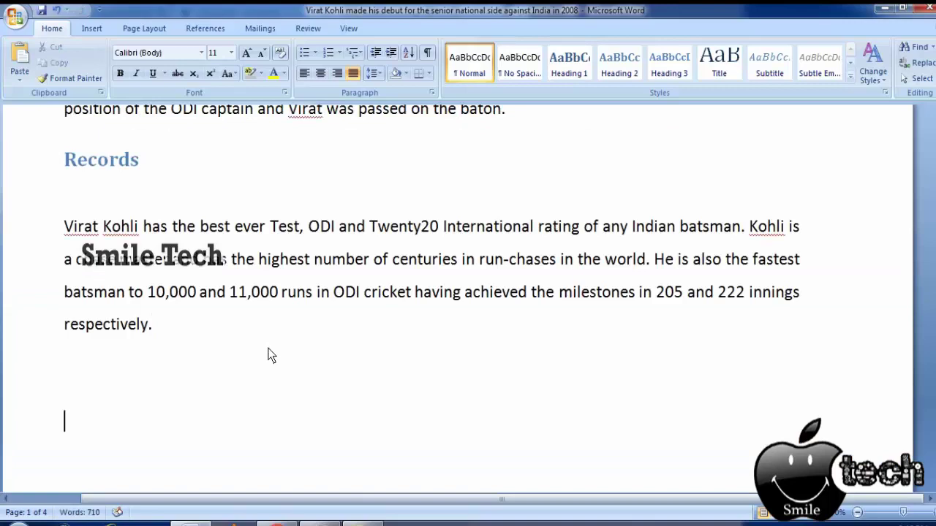
{"action": "key", "text": "ctrl+v"}
{"action": "scroll", "coordinate": [269, 354], "scroll_direction": "up", "scroll_amount": 2}
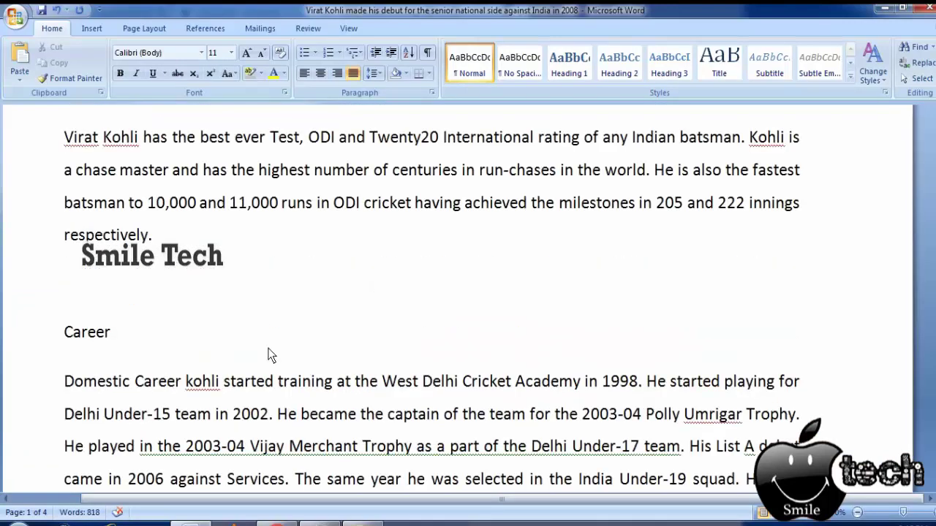
{"action": "scroll", "coordinate": [269, 354], "scroll_direction": "down", "scroll_amount": 1}
{"action": "scroll", "coordinate": [268, 354], "scroll_direction": "down", "scroll_amount": 2}
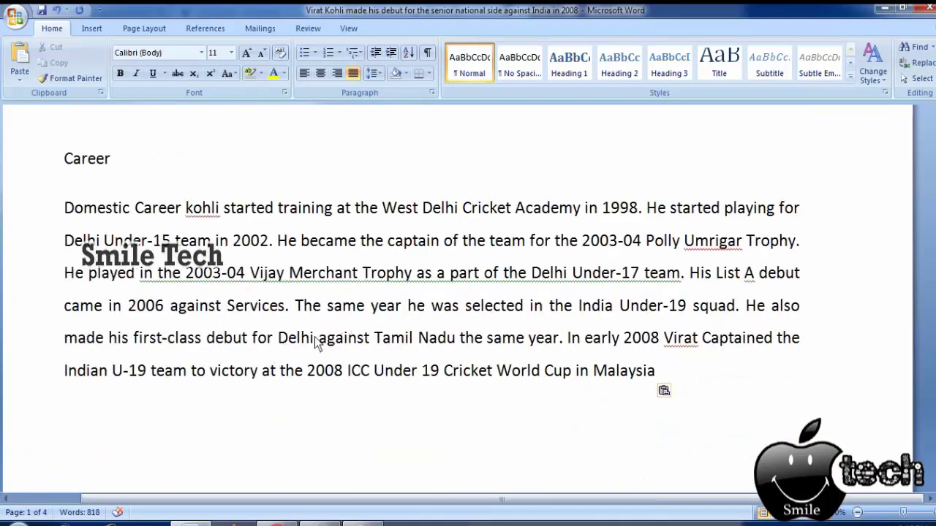
{"action": "scroll", "coordinate": [106, 321], "scroll_direction": "up", "scroll_amount": 2}
{"action": "scroll", "coordinate": [107, 321], "scroll_direction": "up", "scroll_amount": 1}
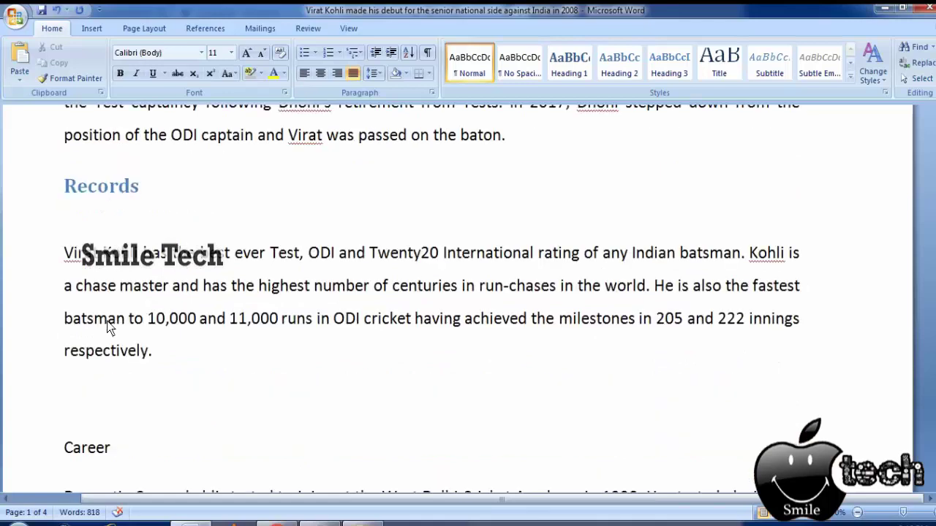
{"action": "scroll", "coordinate": [80, 216], "scroll_direction": "down", "scroll_amount": 1}
{"action": "scroll", "coordinate": [392, 274], "scroll_direction": "down", "scroll_amount": 3}
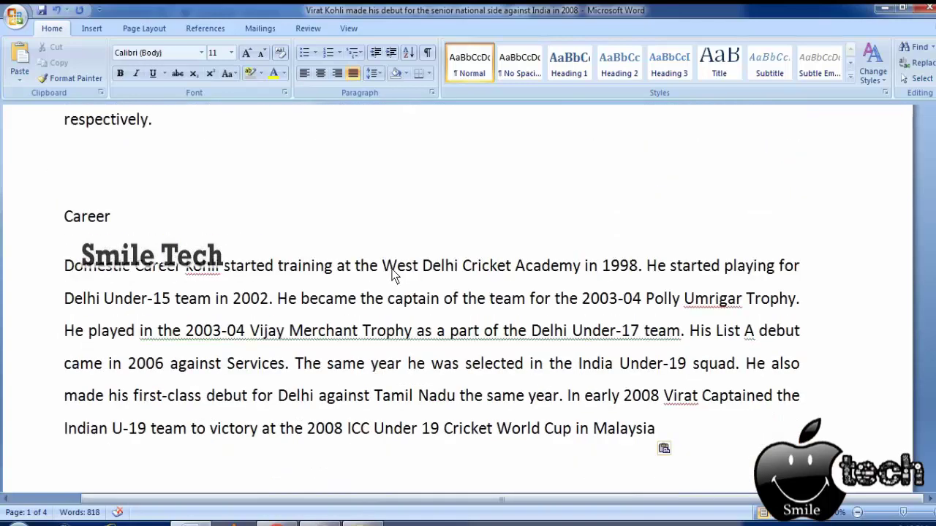
Step: Style the 'Career' title as Heading 1 and add an empty line below it
{"action": "left_click_drag", "start_coordinate": [111, 217], "coordinate": [54, 217]}
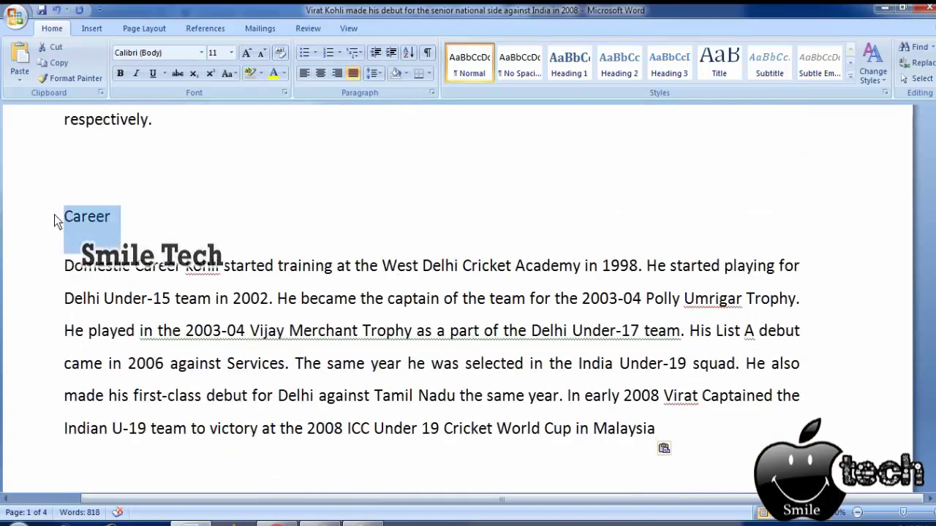
{"action": "left_click", "coordinate": [578, 77]}
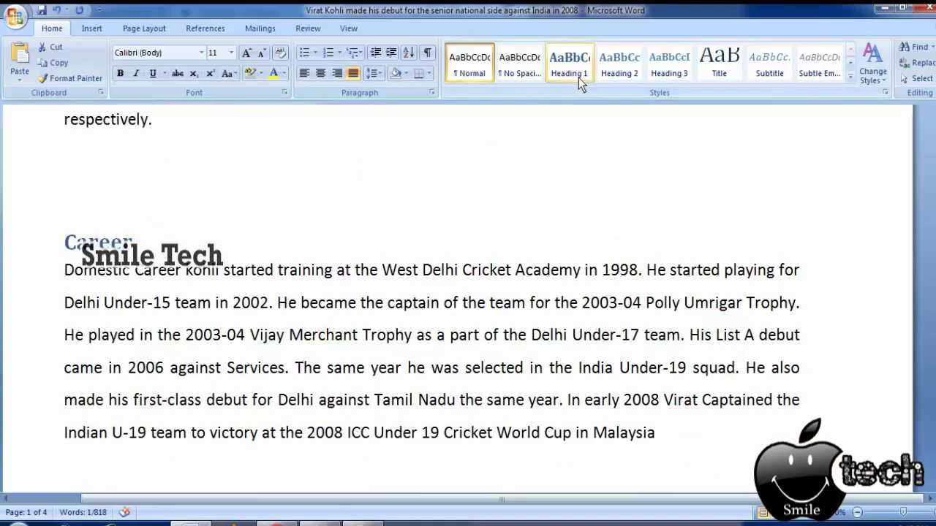
{"action": "left_click", "coordinate": [220, 228]}
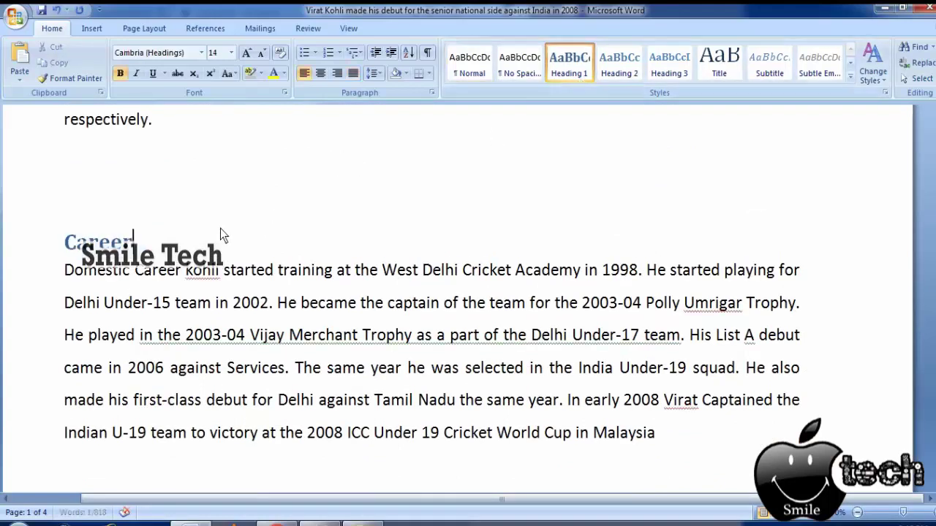
{"action": "key", "text": "Return"}
{"action": "scroll", "coordinate": [218, 230], "scroll_direction": "down", "scroll_amount": 2}
Step: Replace the ODI Career heading and paragraph by pasting the copied content over them
{"action": "scroll", "coordinate": [217, 230], "scroll_direction": "down", "scroll_amount": 1}
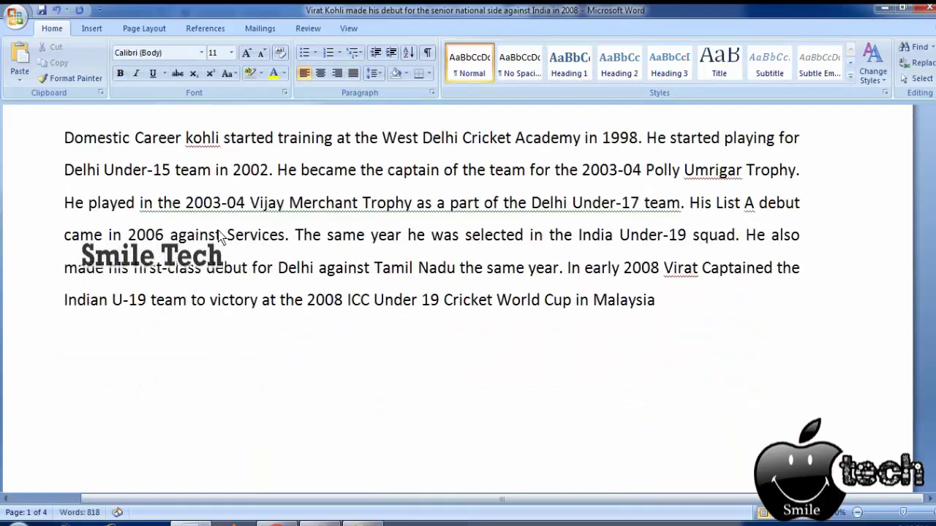
{"action": "scroll", "coordinate": [218, 231], "scroll_direction": "down", "scroll_amount": 1}
{"action": "scroll", "coordinate": [218, 230], "scroll_direction": "down", "scroll_amount": 2}
{"action": "scroll", "coordinate": [218, 230], "scroll_direction": "down", "scroll_amount": 3}
{"action": "scroll", "coordinate": [218, 231], "scroll_direction": "down", "scroll_amount": 3}
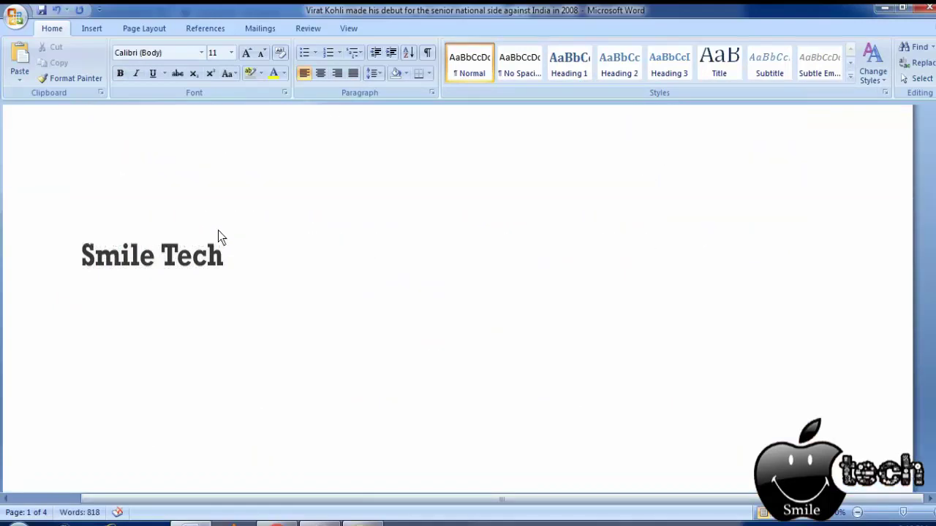
{"action": "scroll", "coordinate": [218, 230], "scroll_direction": "down", "scroll_amount": 3}
{"action": "scroll", "coordinate": [218, 230], "scroll_direction": "down", "scroll_amount": 4}
{"action": "scroll", "coordinate": [218, 230], "scroll_direction": "down", "scroll_amount": 3}
{"action": "scroll", "coordinate": [218, 231], "scroll_direction": "down", "scroll_amount": 3}
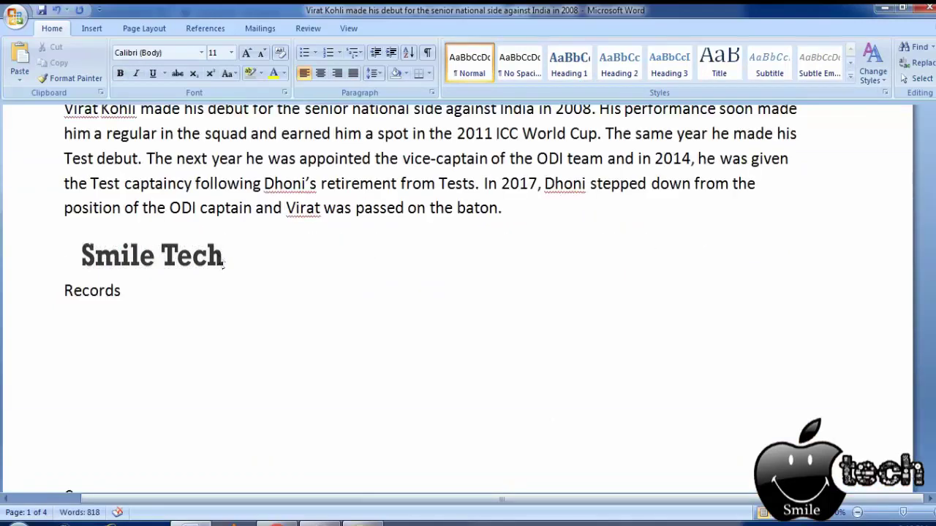
{"action": "scroll", "coordinate": [218, 231], "scroll_direction": "down", "scroll_amount": 3}
{"action": "scroll", "coordinate": [218, 230], "scroll_direction": "down", "scroll_amount": 3}
{"action": "scroll", "coordinate": [218, 254], "scroll_direction": "down", "scroll_amount": 2}
{"action": "scroll", "coordinate": [218, 255], "scroll_direction": "down", "scroll_amount": 1}
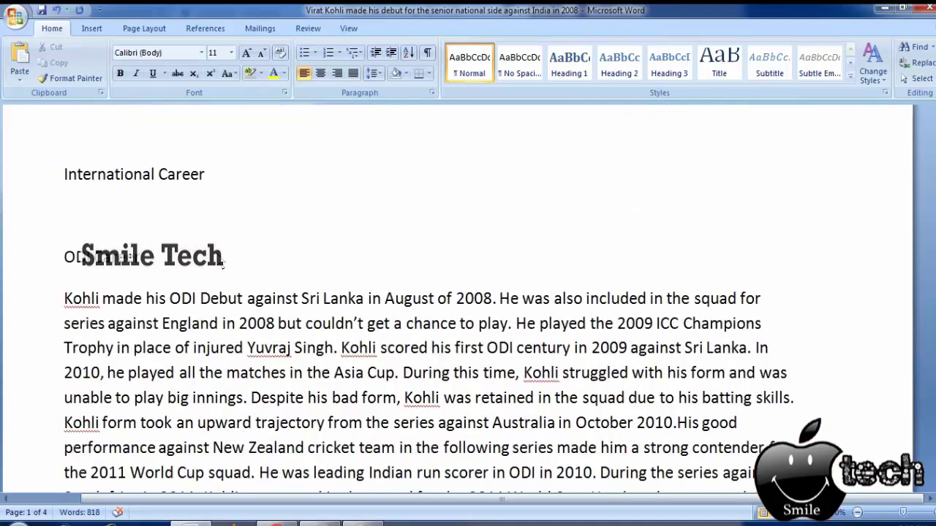
{"action": "scroll", "coordinate": [63, 261], "scroll_direction": "down", "scroll_amount": 1}
{"action": "scroll", "coordinate": [65, 256], "scroll_direction": "down", "scroll_amount": 1}
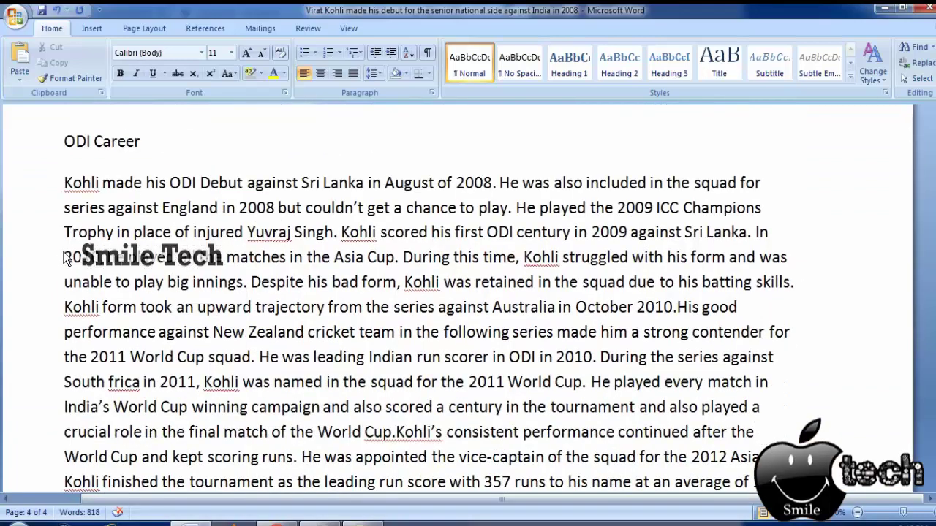
{"action": "mouse_move", "coordinate": [65, 141]}
{"action": "left_mouse_down"}
{"action": "mouse_move", "coordinate": [731, 495]}
{"action": "mouse_move", "coordinate": [791, 413]}
{"action": "left_mouse_up"}
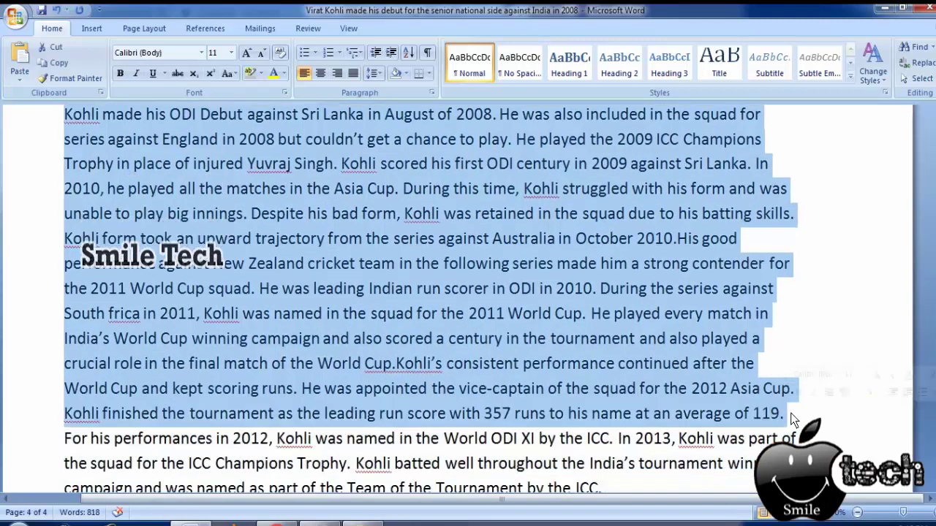
{"action": "scroll", "coordinate": [791, 413], "scroll_direction": "up", "scroll_amount": 3}
{"action": "right_click", "coordinate": [121, 360]}
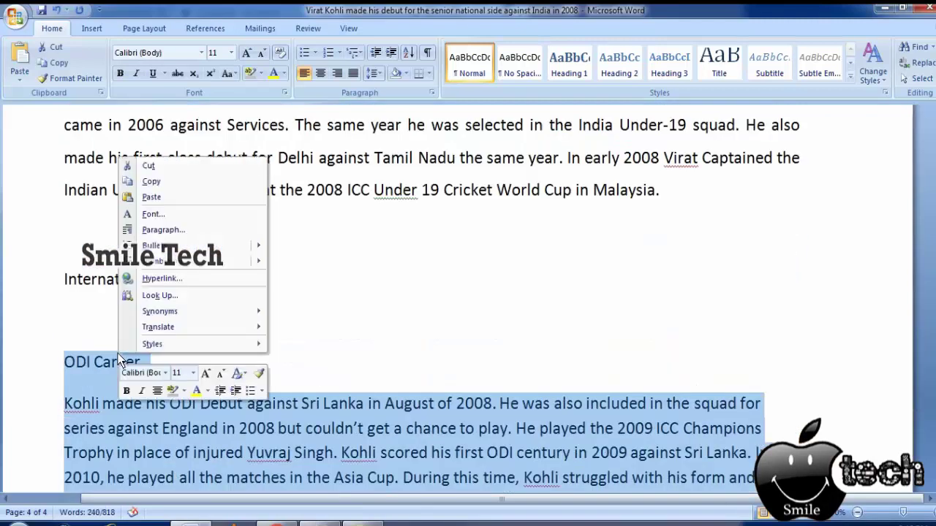
{"action": "left_click", "coordinate": [150, 195]}
{"action": "left_click", "coordinate": [63, 461]}
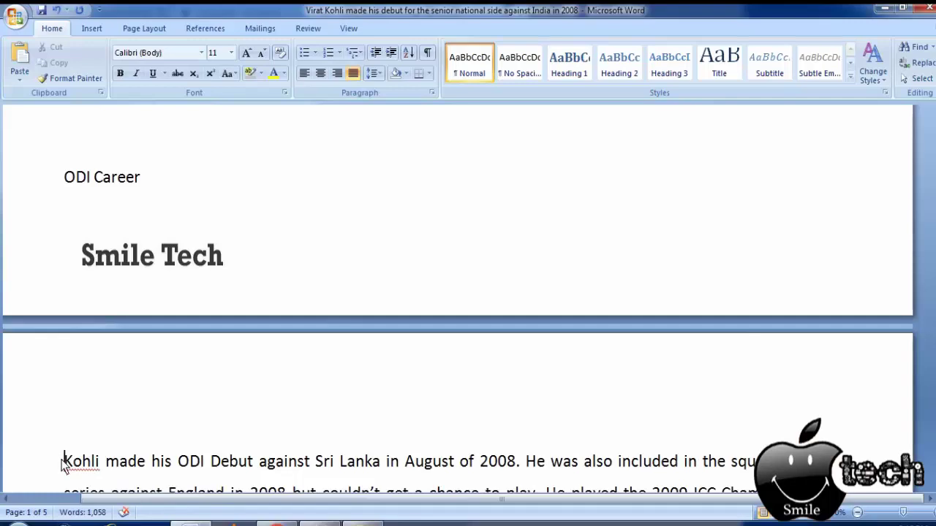
Step: Put 'ODI Career' on its own line above the Kohli paragraph and style it Heading 1
{"action": "key", "text": "BackSpace"}
{"action": "key", "text": "Return"}
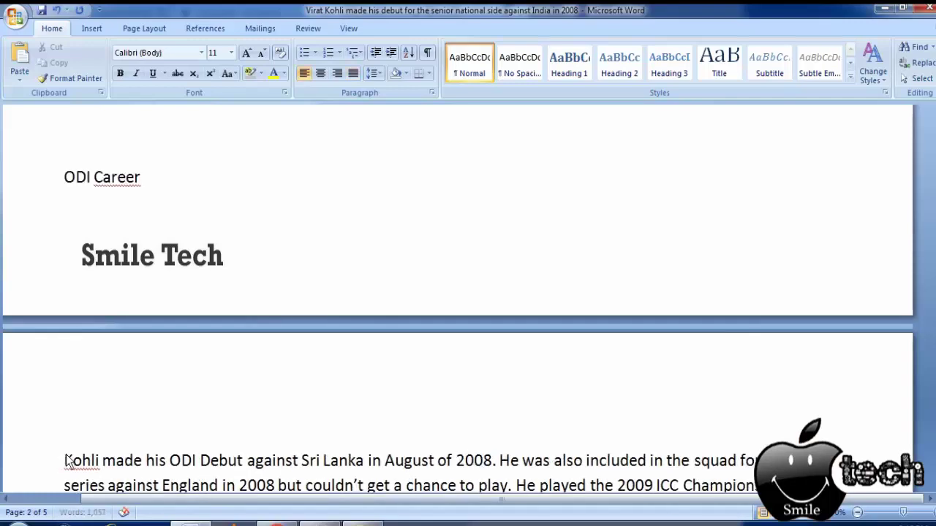
{"action": "scroll", "coordinate": [83, 446], "scroll_direction": "down", "scroll_amount": 2}
{"action": "scroll", "coordinate": [83, 445], "scroll_direction": "up", "scroll_amount": 3}
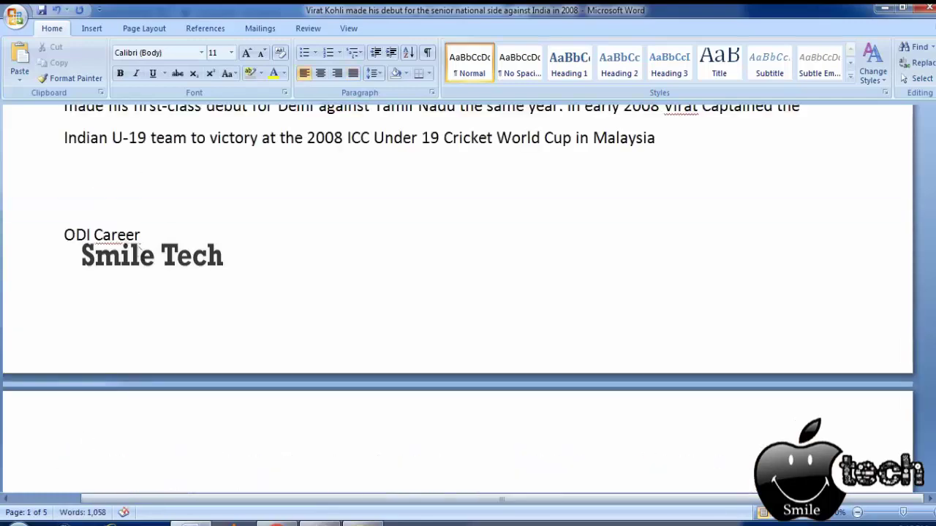
{"action": "mouse_move", "coordinate": [140, 235]}
{"action": "left_mouse_down"}
{"action": "mouse_move", "coordinate": [98, 249]}
{"action": "mouse_move", "coordinate": [53, 240]}
{"action": "left_mouse_up"}
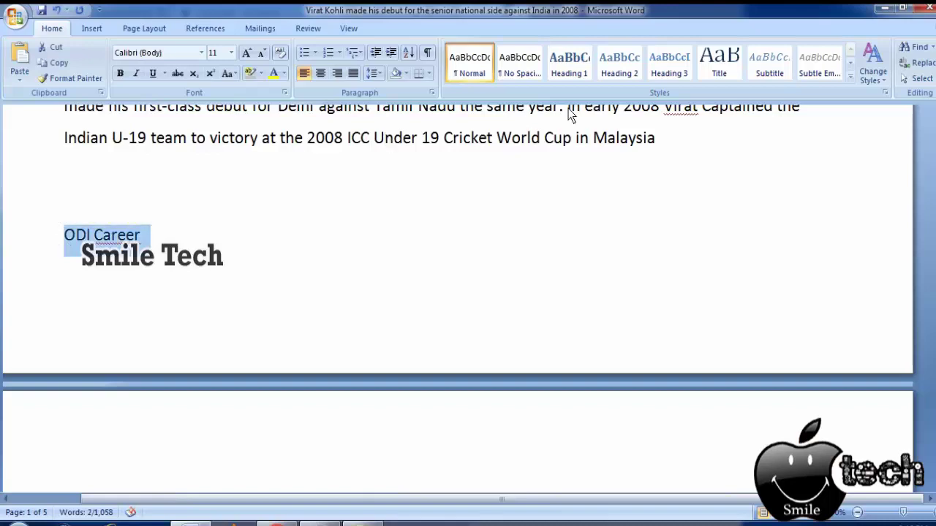
{"action": "left_click", "coordinate": [572, 71]}
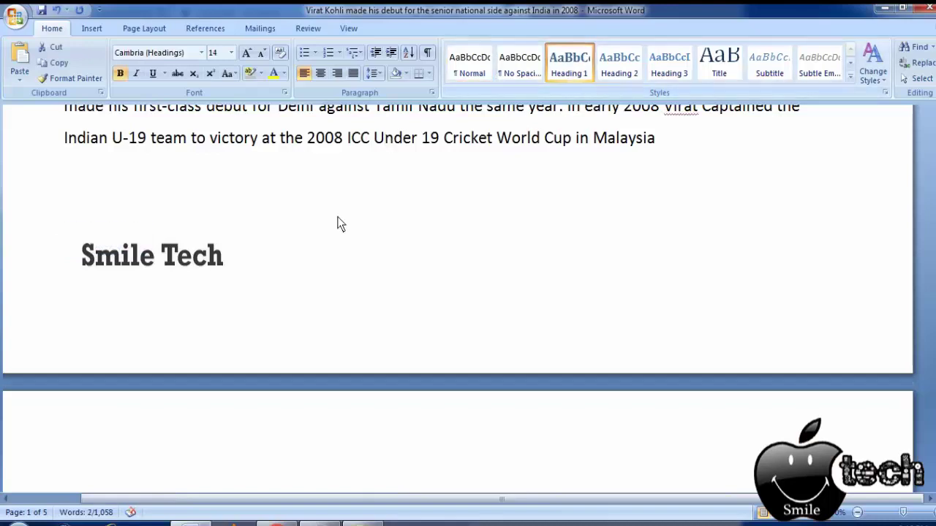
{"action": "scroll", "coordinate": [150, 293], "scroll_direction": "down", "scroll_amount": 3}
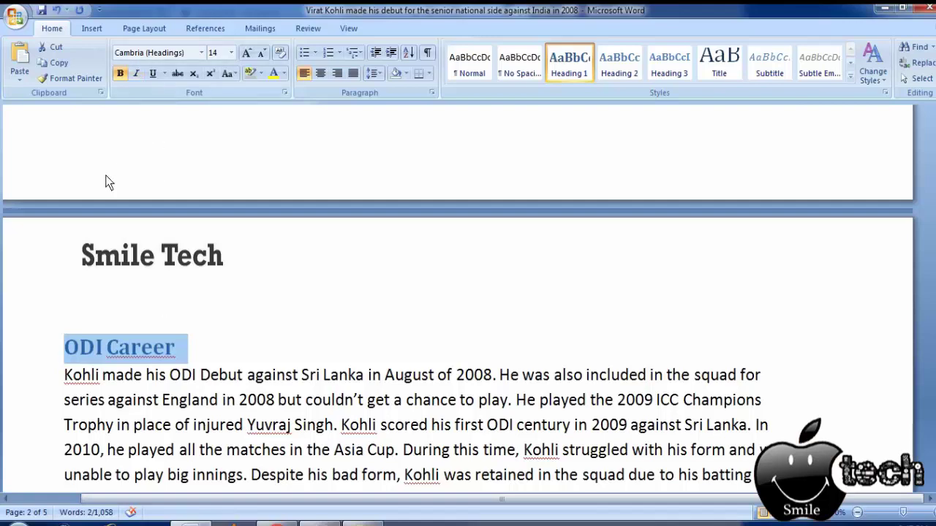
{"action": "scroll", "coordinate": [123, 193], "scroll_direction": "down", "scroll_amount": 5}
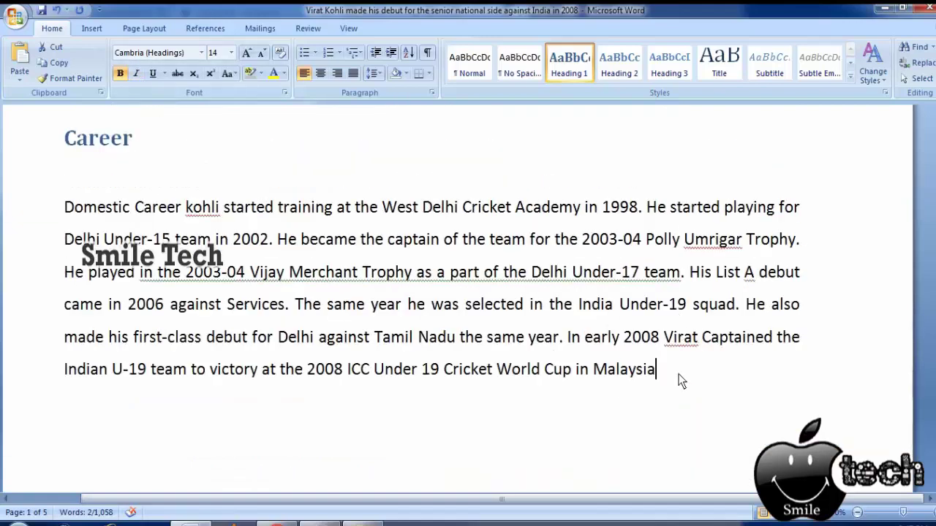
Step: Format Painter the Domestic Career paragraph's justified, wide-spaced formatting onto the ODI Career paragraph
{"action": "left_click_drag", "start_coordinate": [680, 381], "coordinate": [34, 220]}
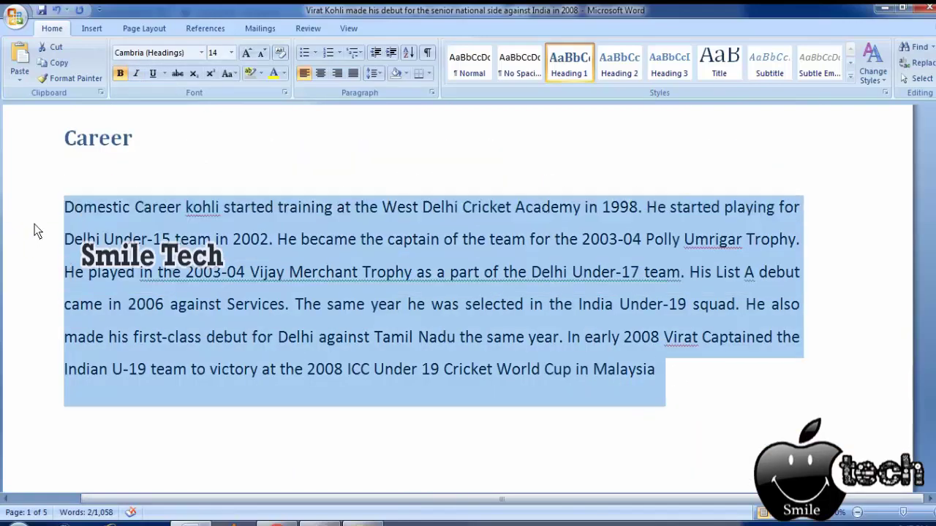
{"action": "left_click", "coordinate": [68, 77]}
{"action": "scroll", "coordinate": [468, 293], "scroll_direction": "down", "scroll_amount": 4}
{"action": "scroll", "coordinate": [468, 293], "scroll_direction": "down", "scroll_amount": 8}
{"action": "scroll", "coordinate": [468, 293], "scroll_direction": "down", "scroll_amount": 3}
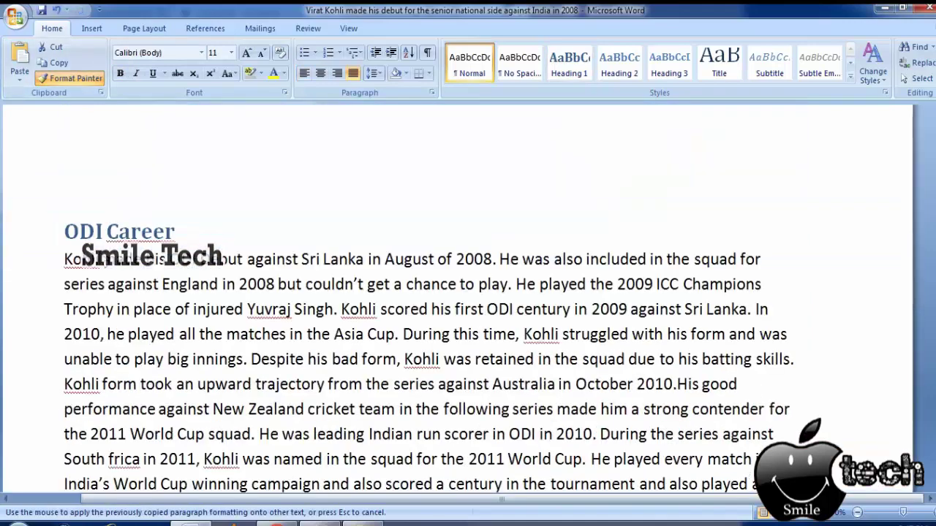
{"action": "scroll", "coordinate": [78, 272], "scroll_direction": "down", "scroll_amount": 2}
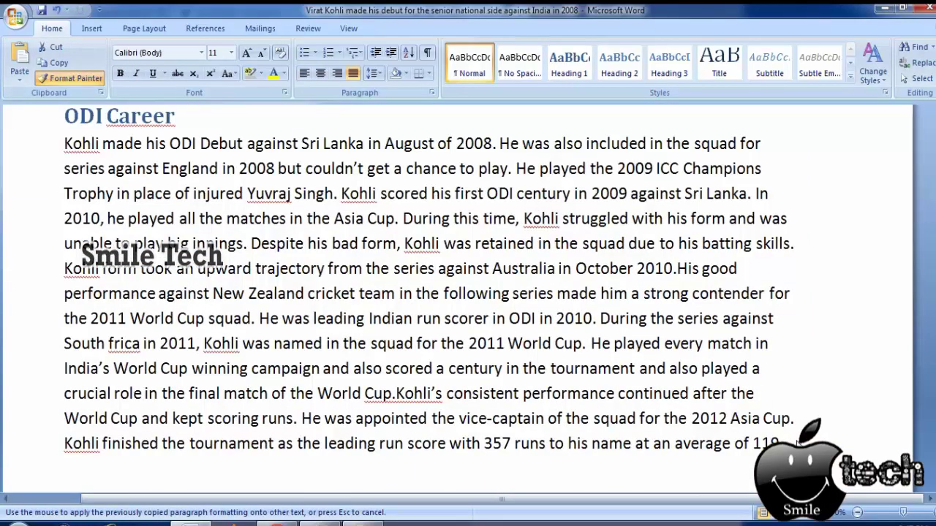
{"action": "left_click_drag", "start_coordinate": [782, 443], "coordinate": [65, 147]}
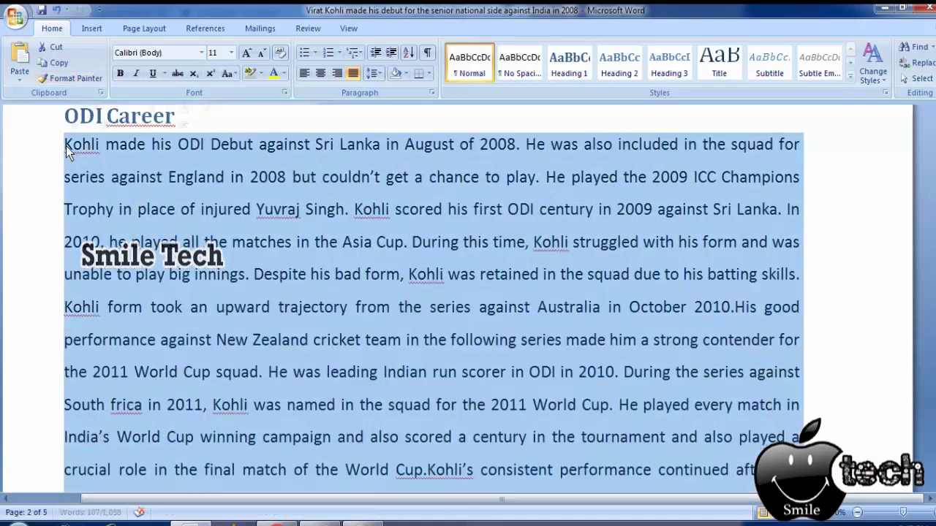
{"action": "left_click", "coordinate": [870, 346]}
{"action": "scroll", "coordinate": [871, 347], "scroll_direction": "up", "scroll_amount": 2}
{"action": "scroll", "coordinate": [870, 349], "scroll_direction": "up", "scroll_amount": 1}
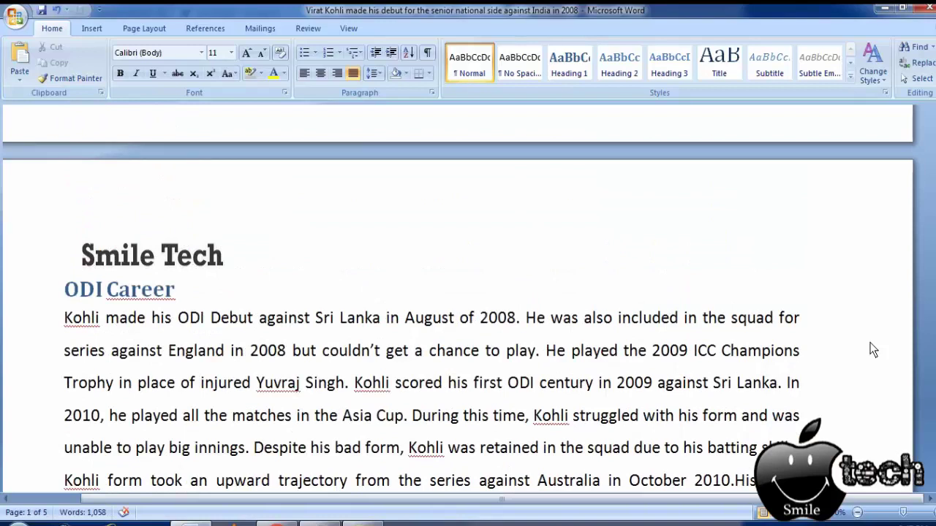
{"action": "scroll", "coordinate": [871, 350], "scroll_direction": "up", "scroll_amount": 2}
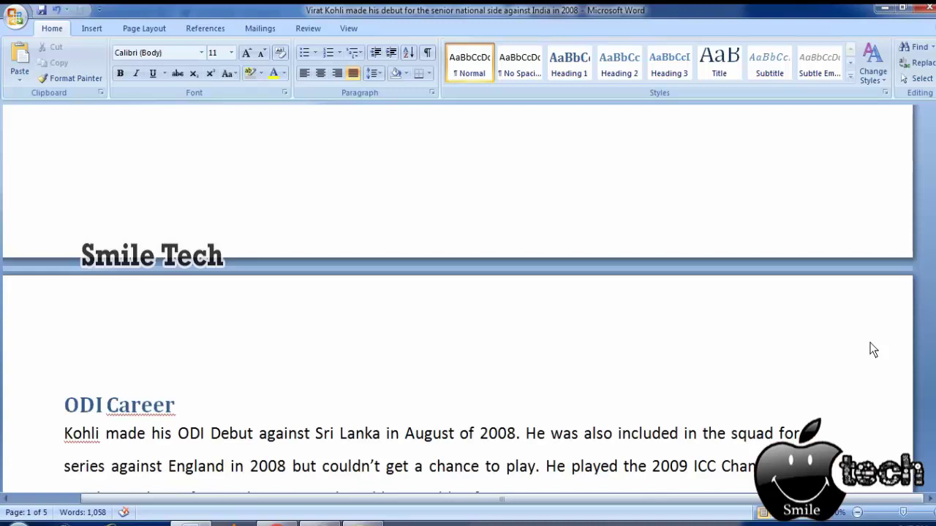
{"action": "scroll", "coordinate": [753, 345], "scroll_direction": "up", "scroll_amount": 2}
{"action": "scroll", "coordinate": [753, 345], "scroll_direction": "up", "scroll_amount": 3}
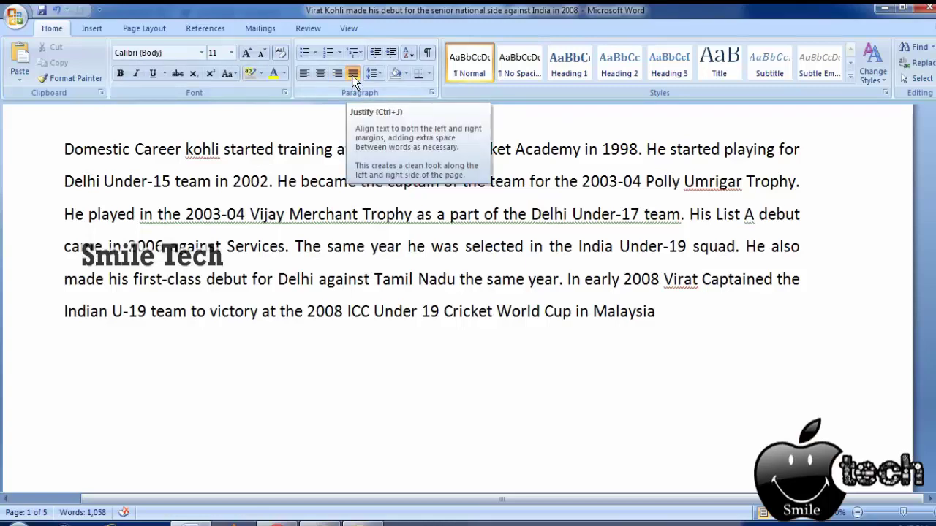
{"action": "scroll", "coordinate": [442, 329], "scroll_direction": "up", "scroll_amount": 3}
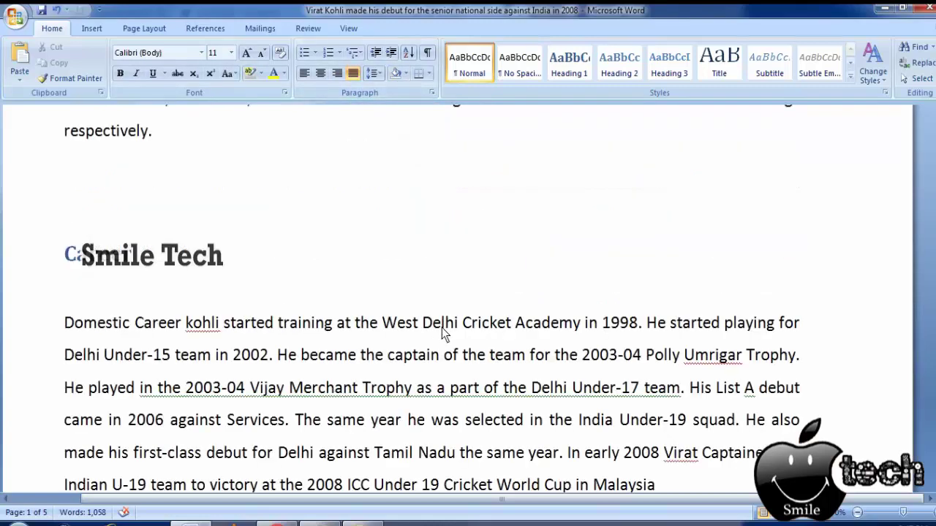
{"action": "scroll", "coordinate": [442, 329], "scroll_direction": "up", "scroll_amount": 3}
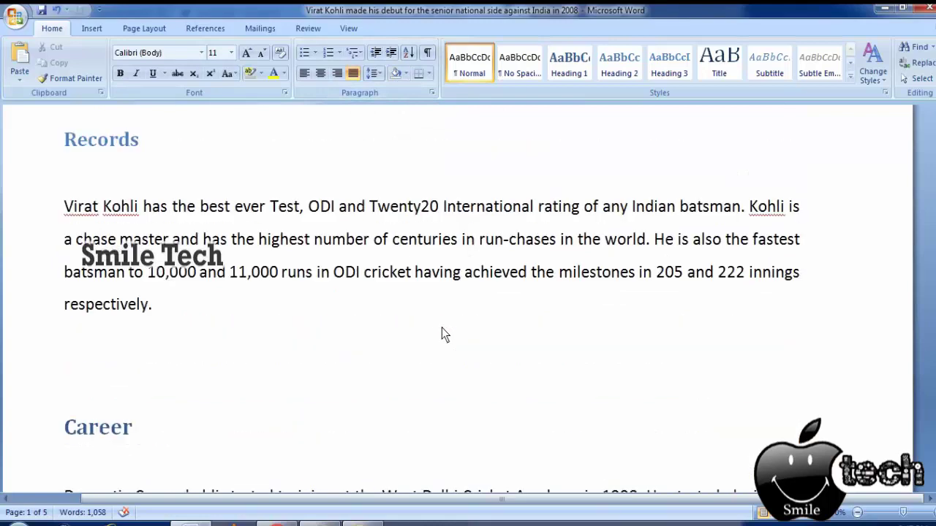
{"action": "scroll", "coordinate": [441, 329], "scroll_direction": "up", "scroll_amount": 2}
{"action": "scroll", "coordinate": [441, 329], "scroll_direction": "up", "scroll_amount": 5}
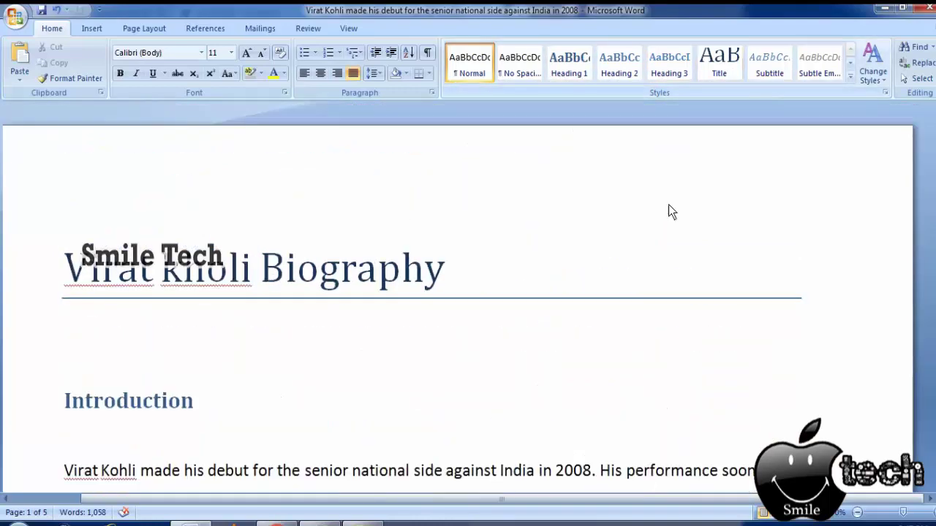
Step: Insert a Blank header at the top and start typing 'Basics learn 2' into it
{"action": "left_click", "coordinate": [574, 277]}
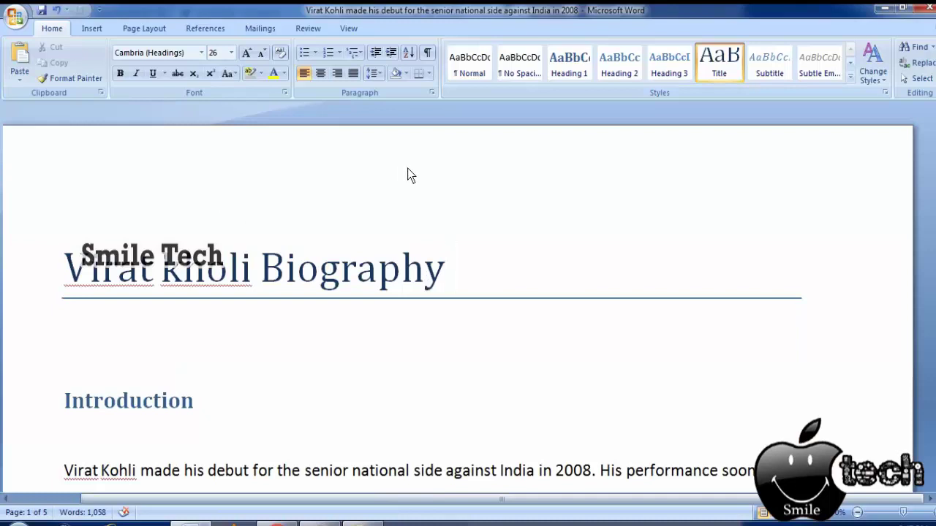
{"action": "left_click", "coordinate": [88, 28]}
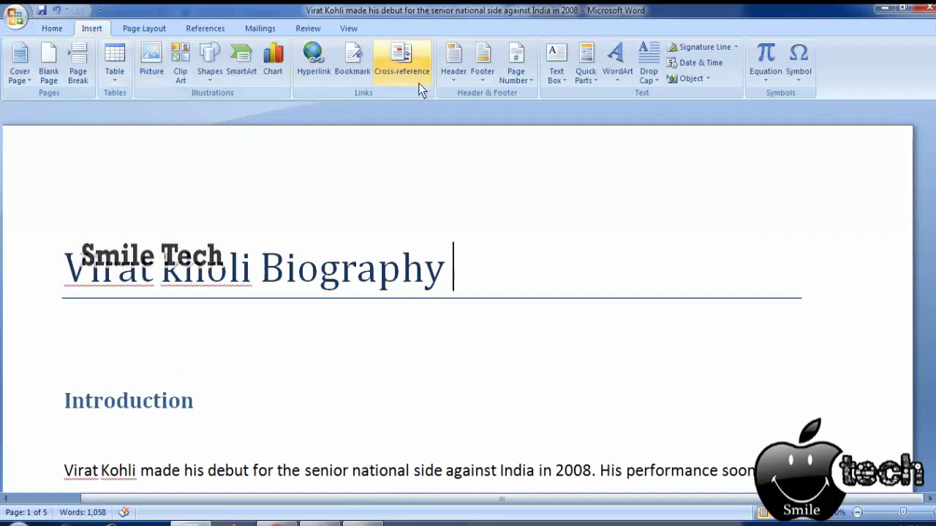
{"action": "left_click", "coordinate": [456, 81]}
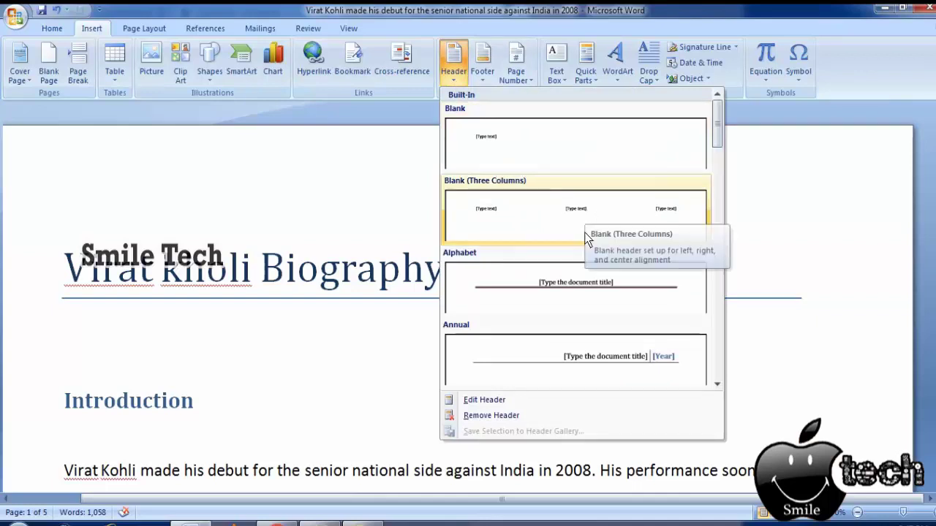
{"action": "left_click", "coordinate": [574, 163]}
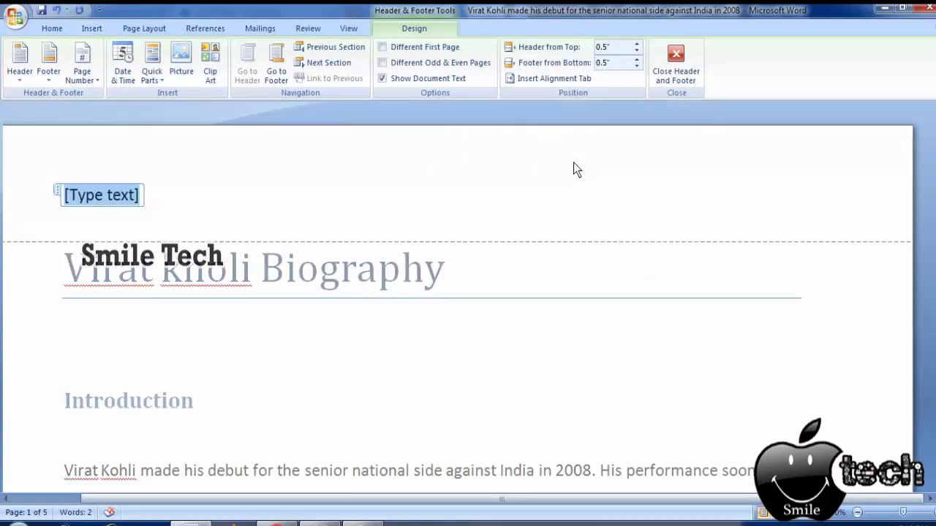
{"action": "type", "text": "B"}
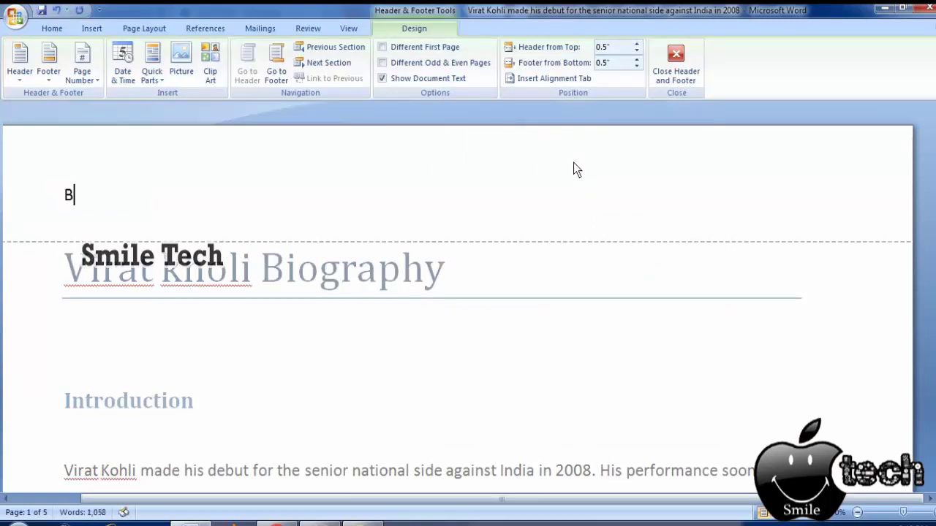
{"action": "type", "text": "asics learn 2"}
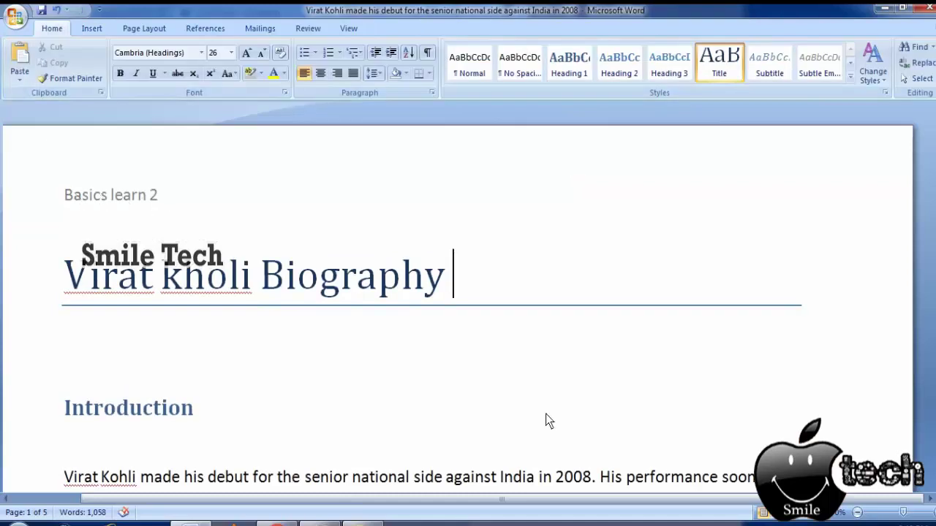
Step: Reopen the header, select 'Basics learn 2', enlarge it twice with Grow Font, and add a new line
{"action": "left_click", "coordinate": [827, 521]}
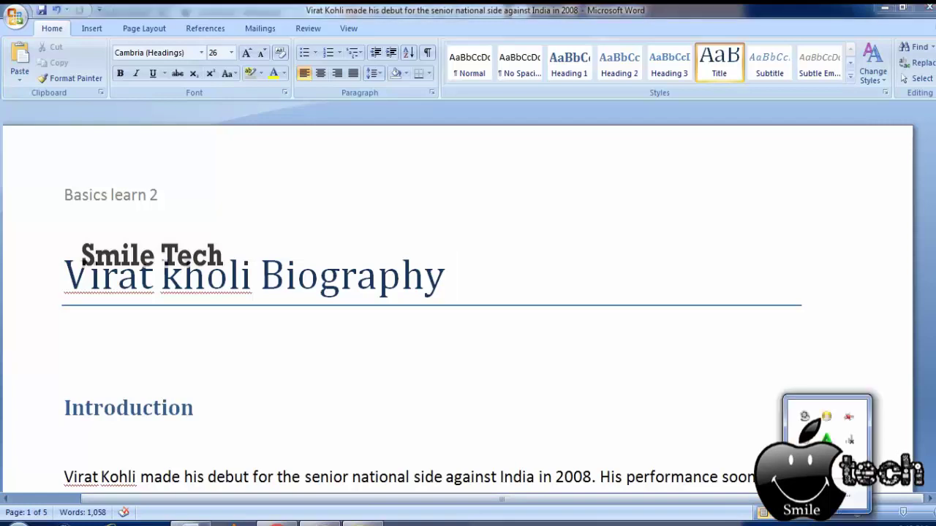
{"action": "double_click", "coordinate": [250, 155]}
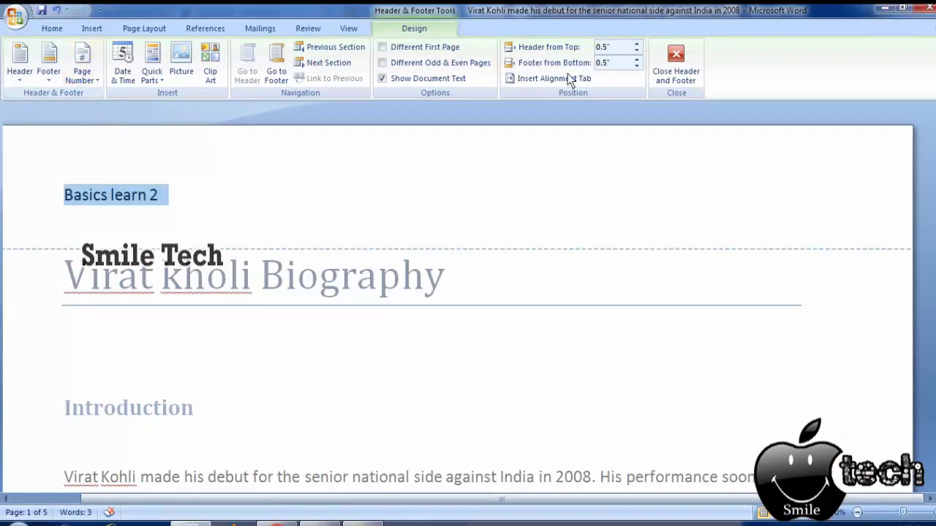
{"action": "left_click", "coordinate": [674, 55]}
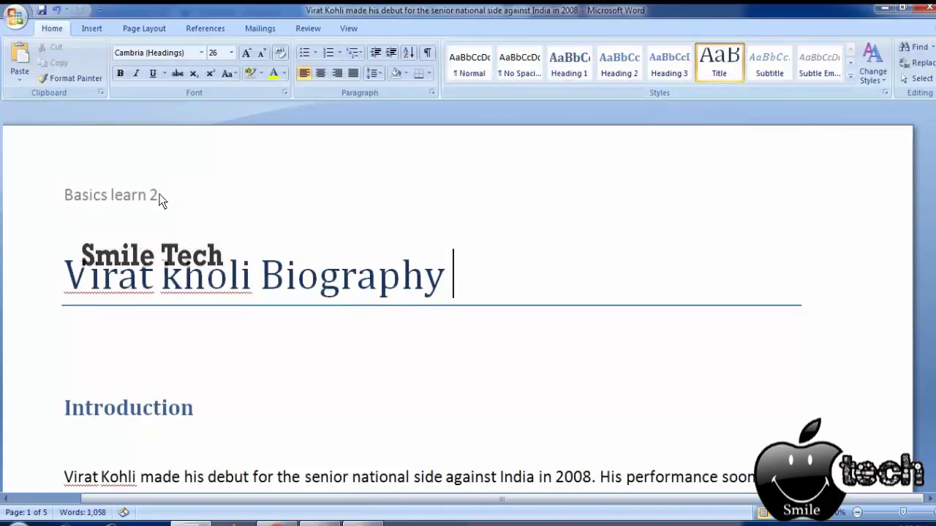
{"action": "double_click", "coordinate": [80, 196]}
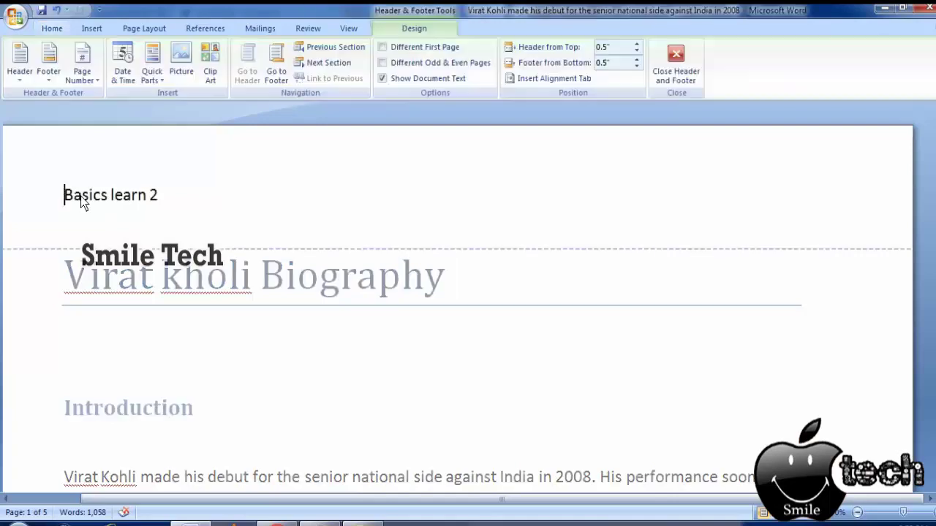
{"action": "left_click_drag", "start_coordinate": [59, 196], "coordinate": [177, 201]}
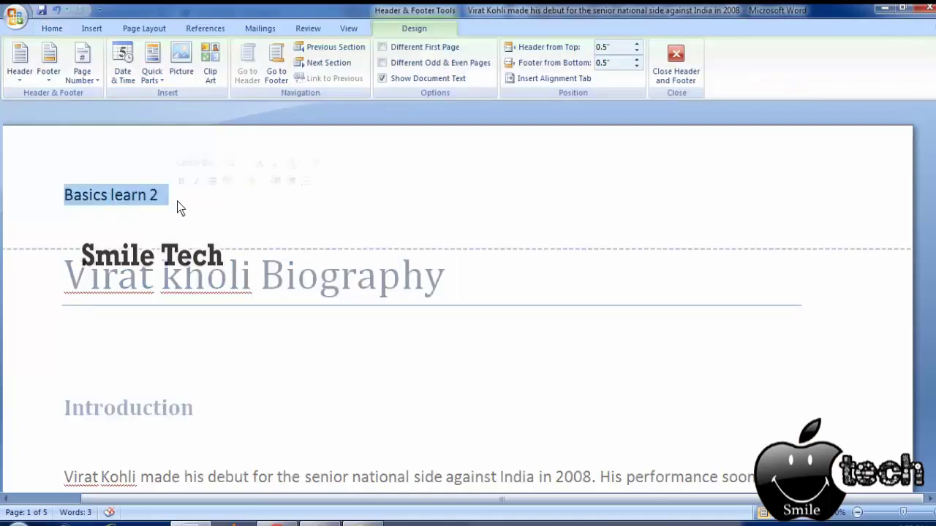
{"action": "left_click", "coordinate": [259, 162]}
{"action": "left_click", "coordinate": [260, 162]}
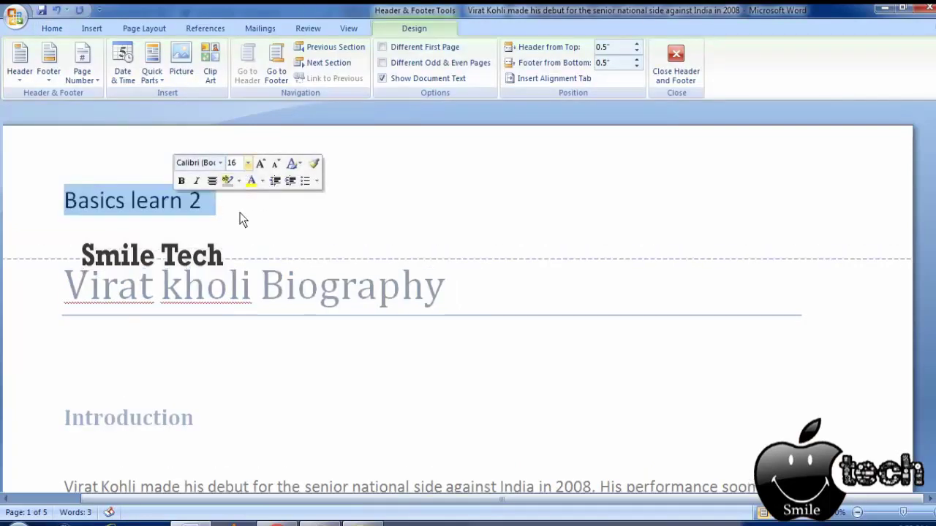
{"action": "left_click", "coordinate": [376, 212]}
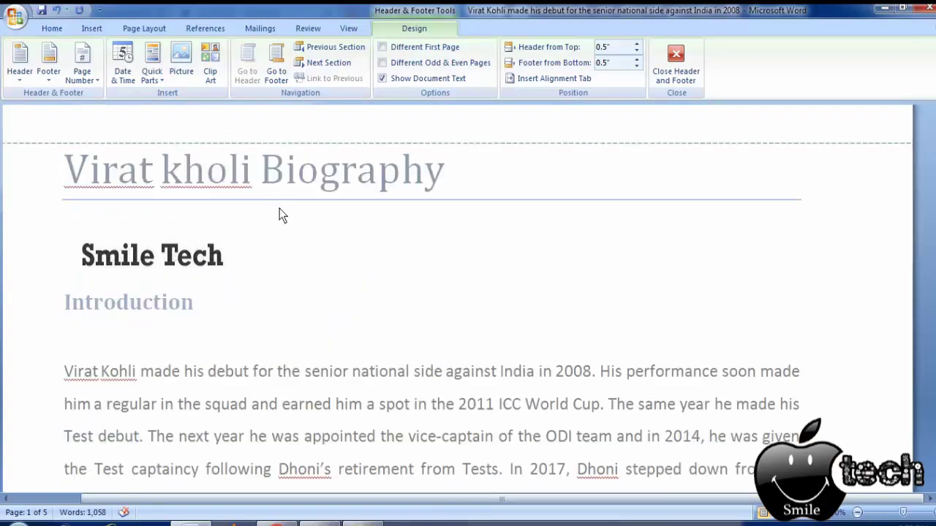
{"action": "key", "text": "Return"}
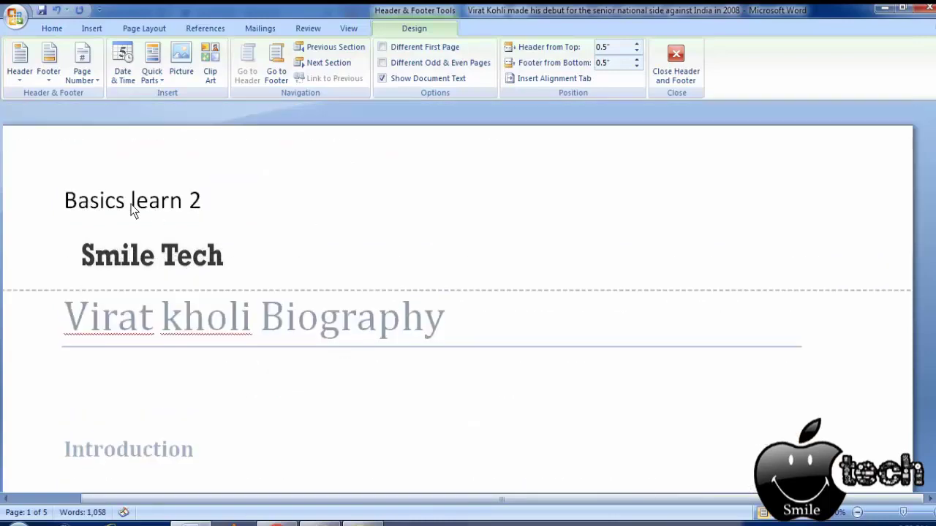
Step: Close header and footer editing and return to the biography body text
{"action": "scroll", "coordinate": [173, 224], "scroll_direction": "down", "scroll_amount": 5}
{"action": "scroll", "coordinate": [175, 224], "scroll_direction": "down", "scroll_amount": 5}
{"action": "scroll", "coordinate": [175, 225], "scroll_direction": "up", "scroll_amount": 5}
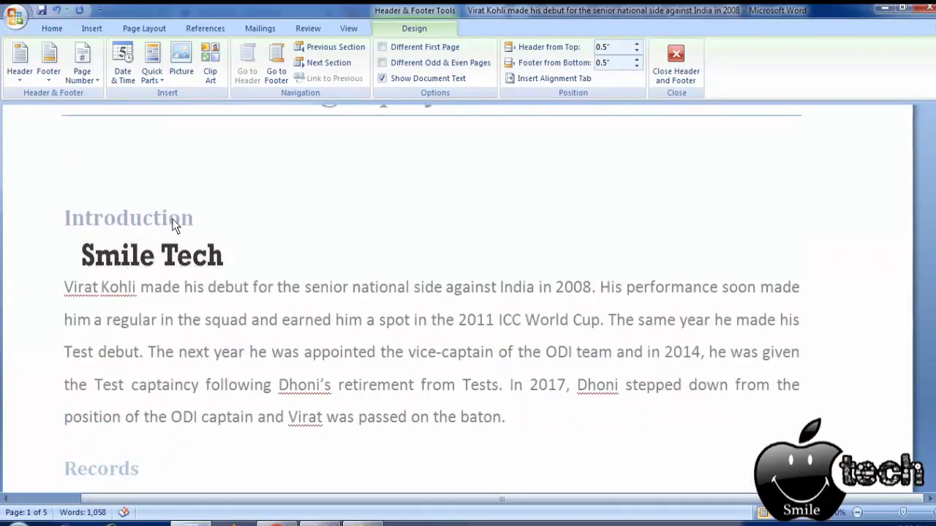
{"action": "scroll", "coordinate": [173, 218], "scroll_direction": "up", "scroll_amount": 5}
{"action": "left_click", "coordinate": [676, 64]}
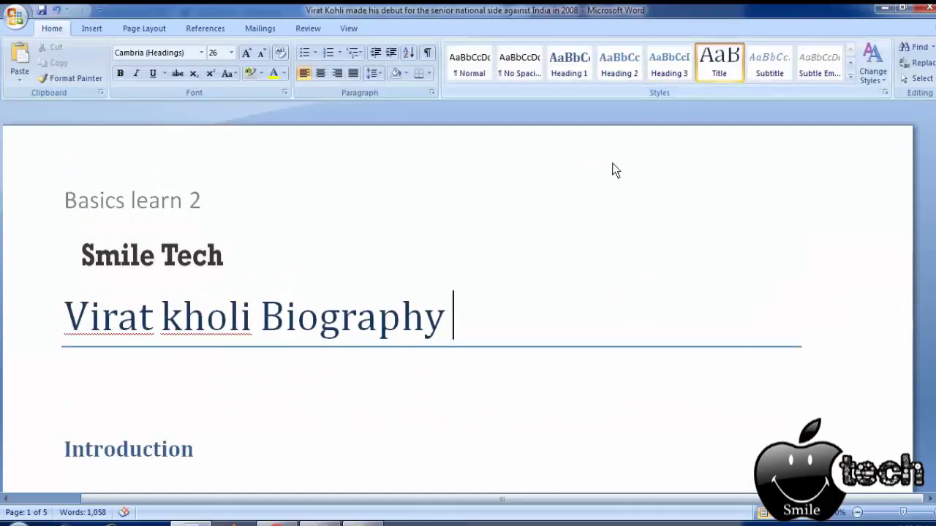
{"action": "scroll", "coordinate": [612, 168], "scroll_direction": "down", "scroll_amount": 5}
{"action": "scroll", "coordinate": [607, 203], "scroll_direction": "down", "scroll_amount": 5}
{"action": "scroll", "coordinate": [609, 201], "scroll_direction": "down", "scroll_amount": 5}
{"action": "scroll", "coordinate": [609, 201], "scroll_direction": "up", "scroll_amount": 5}
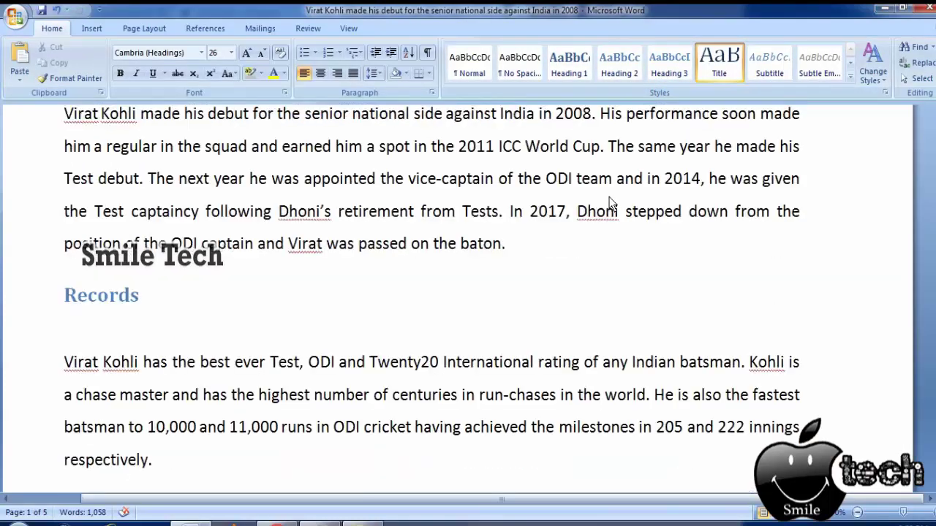
Step: Insert a Blank footer reading 'Basics learn 2' with an empty line below it
{"action": "left_click", "coordinate": [89, 29]}
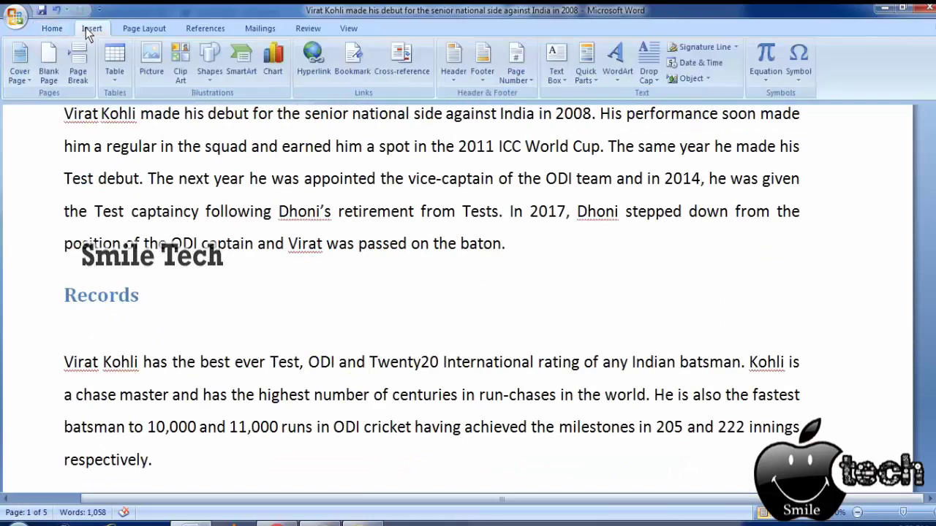
{"action": "left_click", "coordinate": [483, 71]}
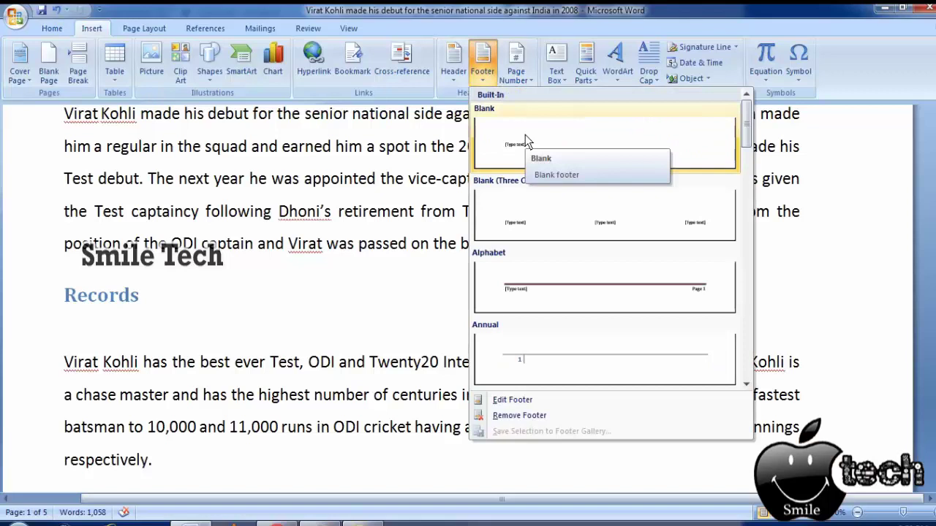
{"action": "scroll", "coordinate": [571, 303], "scroll_direction": "down", "scroll_amount": 5}
{"action": "scroll", "coordinate": [570, 302], "scroll_direction": "down", "scroll_amount": 3}
{"action": "scroll", "coordinate": [572, 306], "scroll_direction": "down", "scroll_amount": 5}
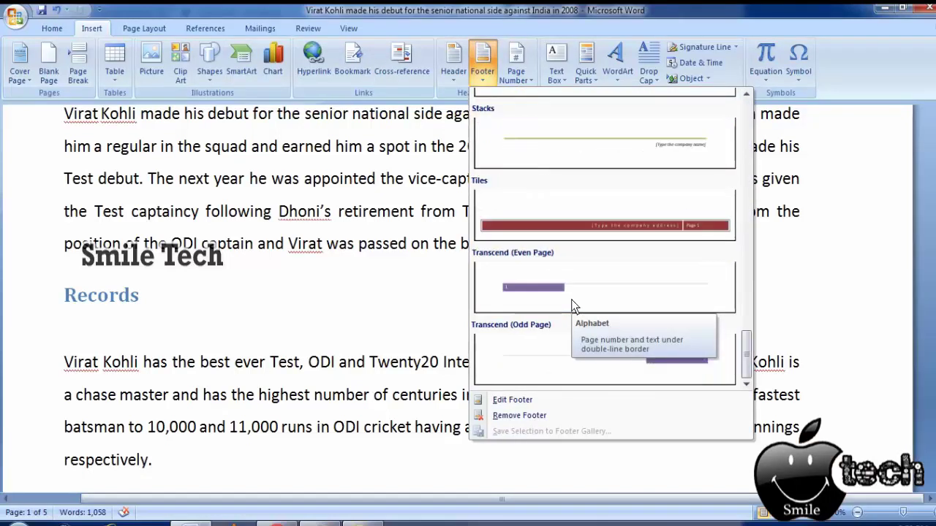
{"action": "scroll", "coordinate": [572, 306], "scroll_direction": "up", "scroll_amount": 5}
{"action": "scroll", "coordinate": [572, 305], "scroll_direction": "up", "scroll_amount": 7}
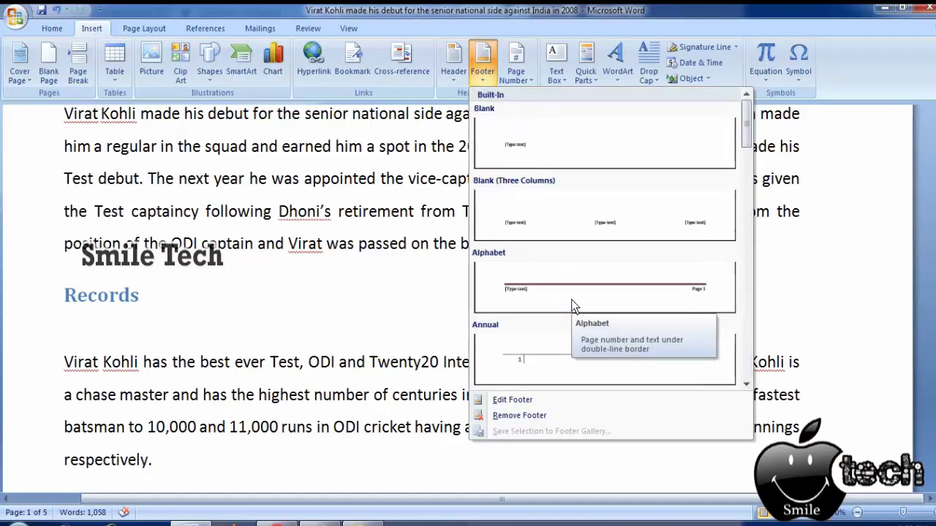
{"action": "left_click", "coordinate": [563, 159]}
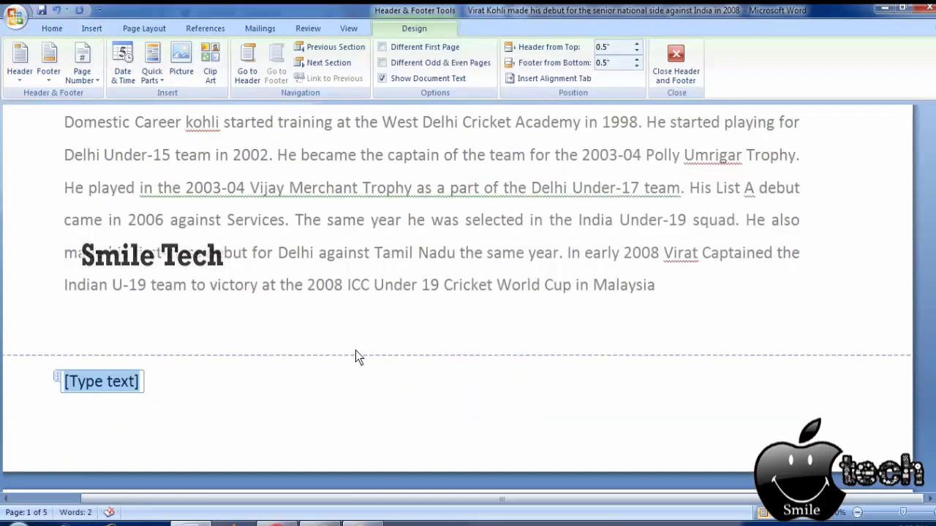
{"action": "type", "text": "bas"}
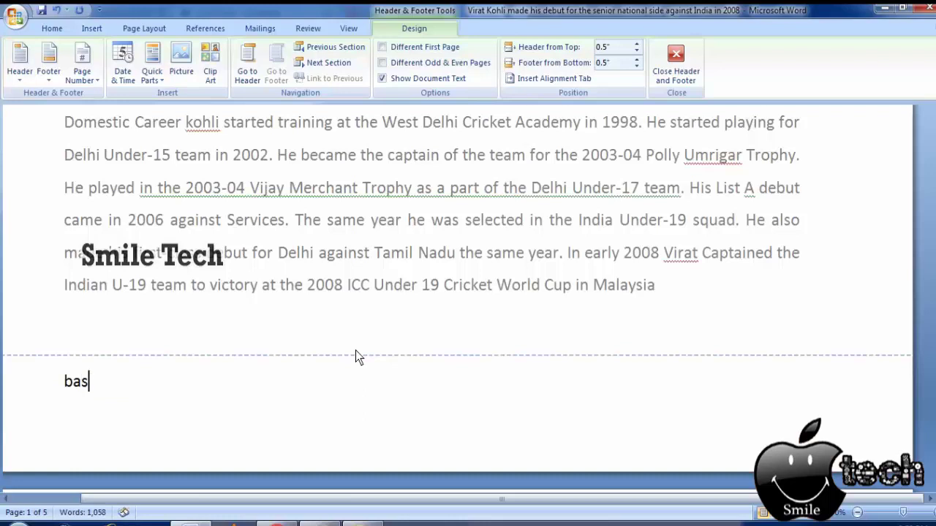
{"action": "type", "text": "Basics "}
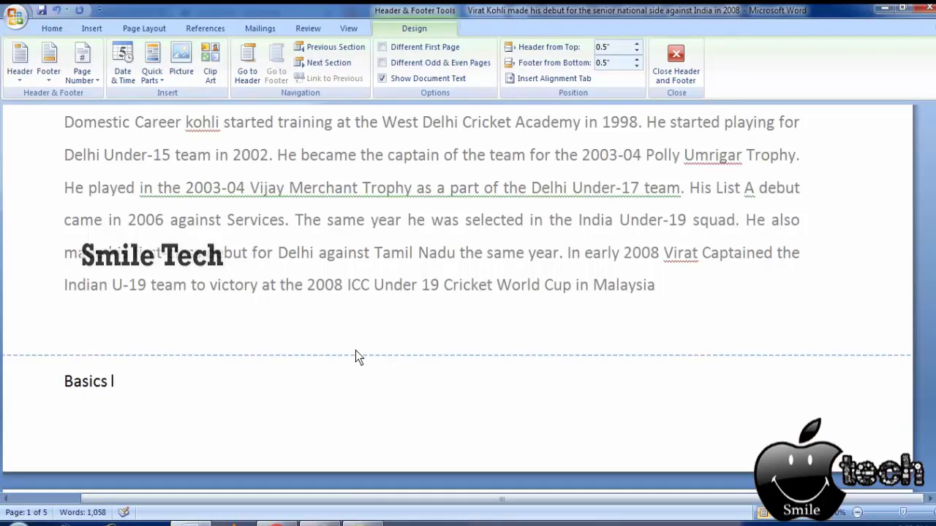
{"action": "type", "text": "earn"}
{"action": "type", "text": " 2"}
{"action": "key", "text": "Return"}
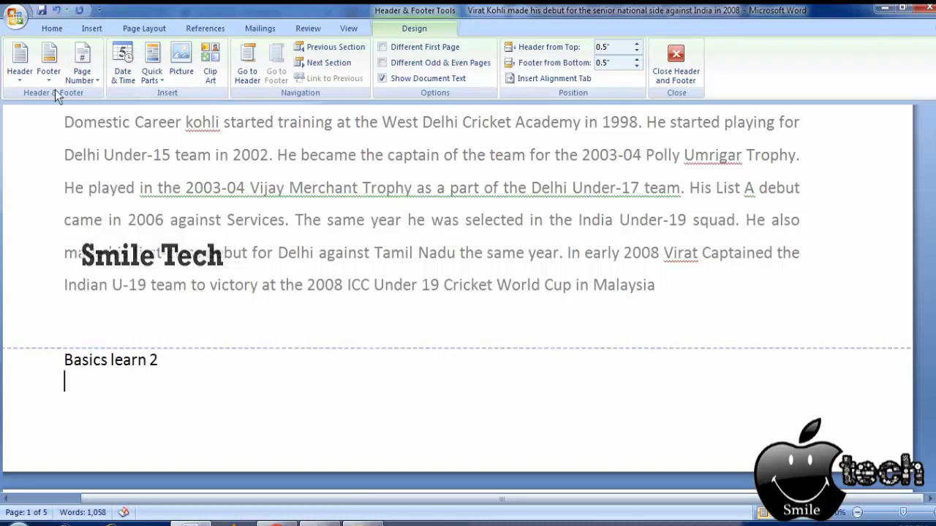
{"action": "left_click", "coordinate": [52, 29]}
{"action": "scroll", "coordinate": [288, 388], "scroll_direction": "up", "scroll_amount": 3}
{"action": "scroll", "coordinate": [287, 388], "scroll_direction": "up", "scroll_amount": 3}
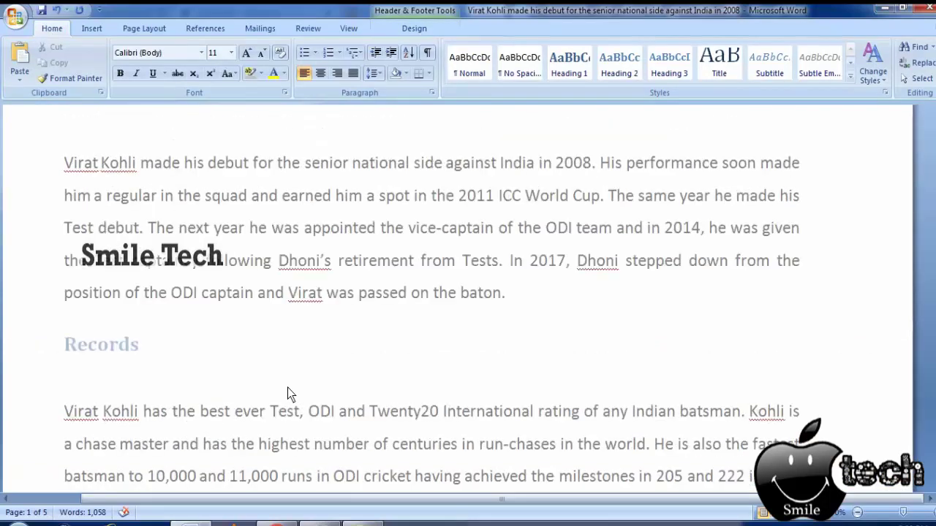
{"action": "scroll", "coordinate": [287, 387], "scroll_direction": "up", "scroll_amount": 4}
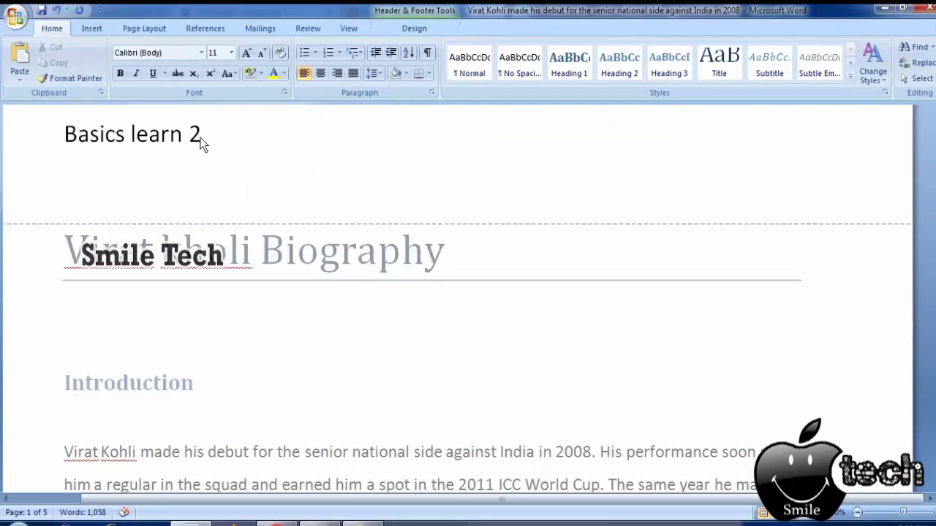
{"action": "left_click_drag", "start_coordinate": [201, 139], "coordinate": [94, 132]}
{"action": "double_click", "coordinate": [93, 131]}
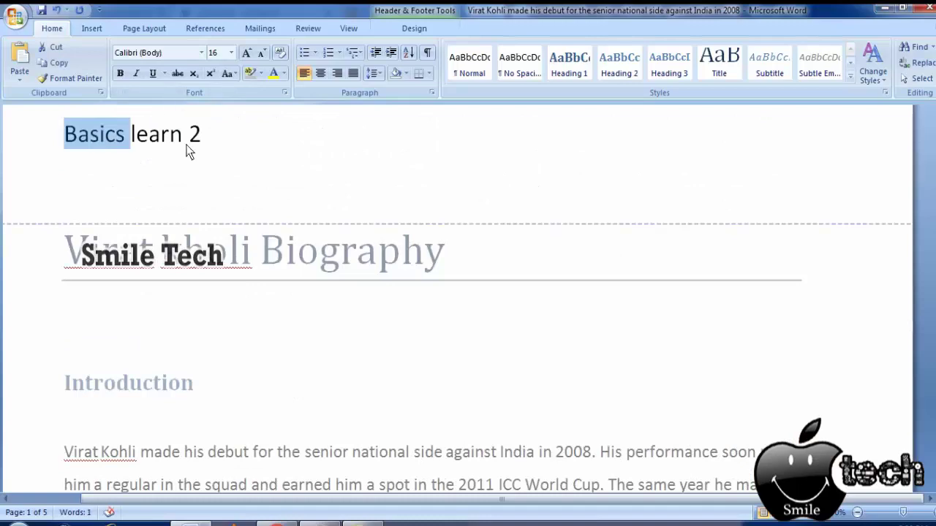
{"action": "left_click", "coordinate": [231, 160]}
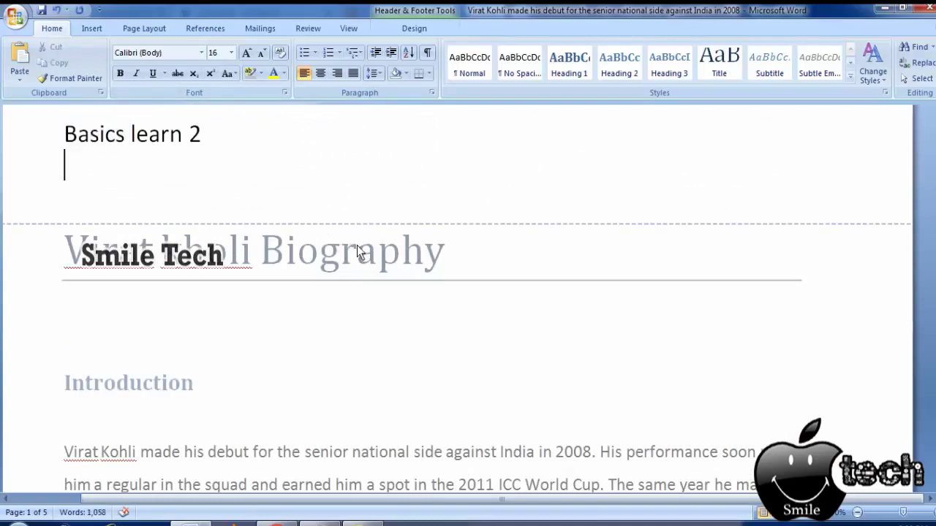
{"action": "scroll", "coordinate": [356, 251], "scroll_direction": "down", "scroll_amount": 8}
{"action": "scroll", "coordinate": [357, 251], "scroll_direction": "up", "scroll_amount": 2}
{"action": "scroll", "coordinate": [357, 251], "scroll_direction": "up", "scroll_amount": 6}
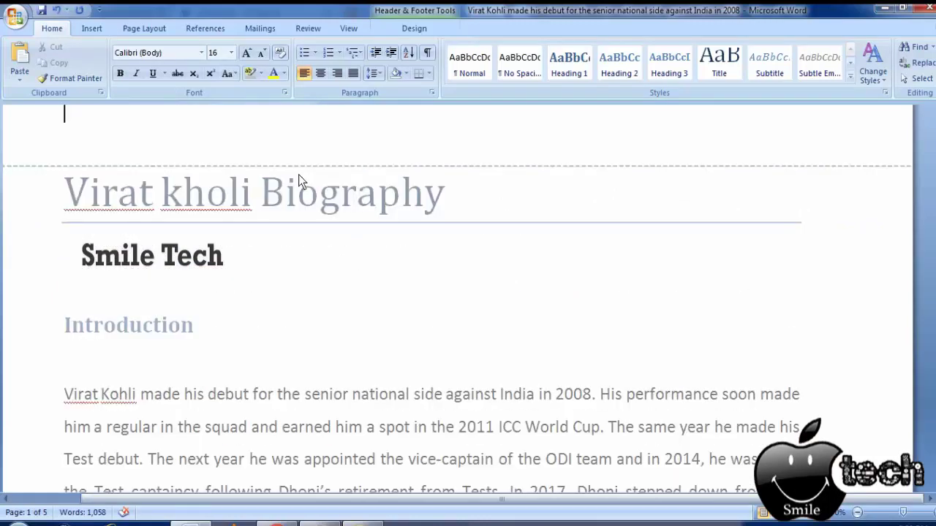
{"action": "scroll", "coordinate": [302, 180], "scroll_direction": "up", "scroll_amount": 3}
{"action": "scroll", "coordinate": [197, 201], "scroll_direction": "down", "scroll_amount": 10}
{"action": "scroll", "coordinate": [195, 201], "scroll_direction": "up", "scroll_amount": 5}
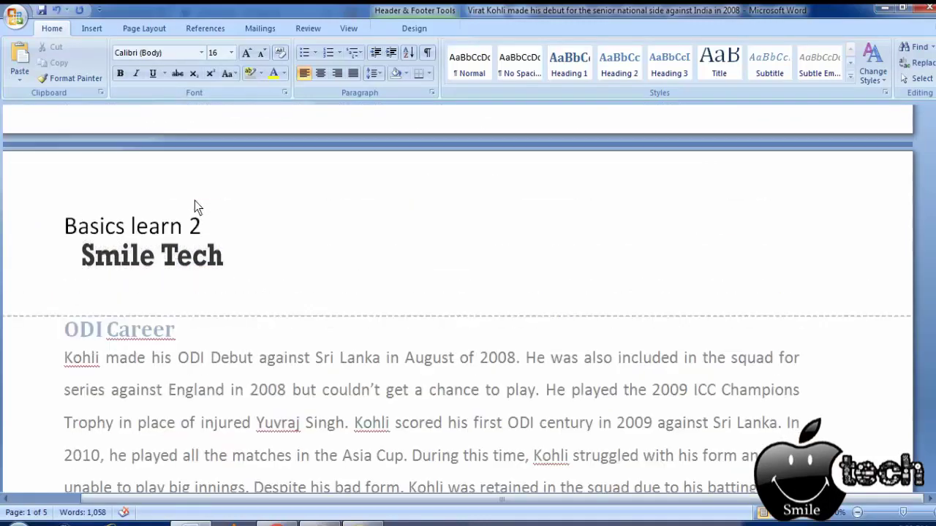
{"action": "scroll", "coordinate": [194, 201], "scroll_direction": "down", "scroll_amount": 1}
{"action": "scroll", "coordinate": [195, 201], "scroll_direction": "down", "scroll_amount": 3}
{"action": "scroll", "coordinate": [194, 200], "scroll_direction": "down", "scroll_amount": 3}
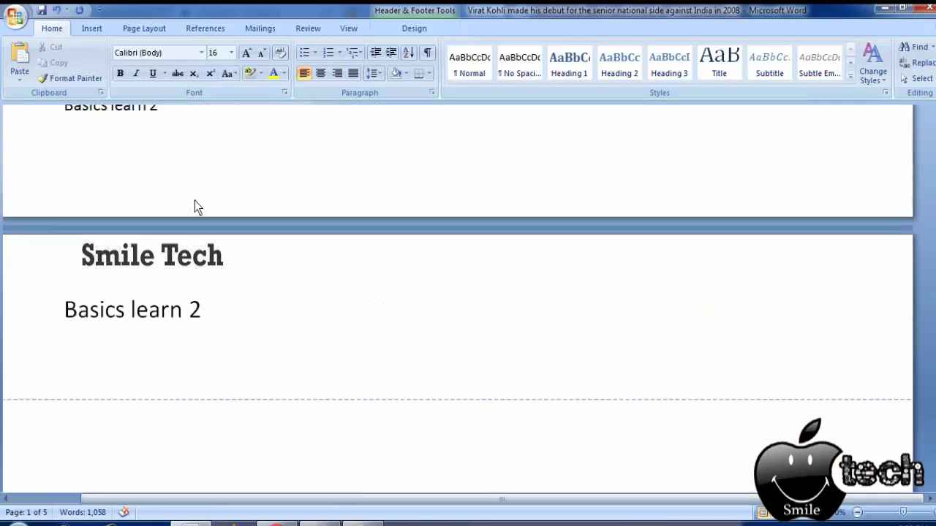
{"action": "scroll", "coordinate": [194, 200], "scroll_direction": "up", "scroll_amount": 3}
{"action": "scroll", "coordinate": [195, 201], "scroll_direction": "up", "scroll_amount": 3}
{"action": "scroll", "coordinate": [195, 201], "scroll_direction": "up", "scroll_amount": 5}
{"action": "scroll", "coordinate": [194, 201], "scroll_direction": "up", "scroll_amount": 5}
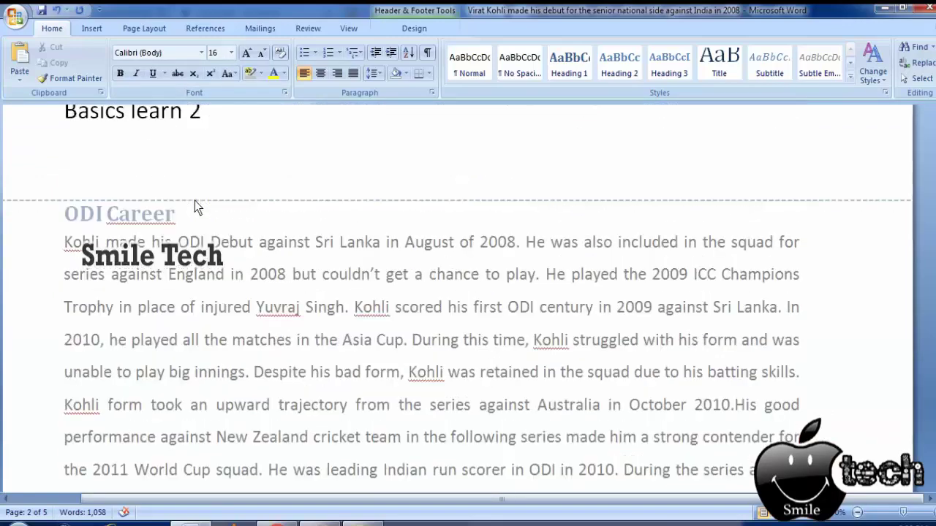
{"action": "scroll", "coordinate": [195, 200], "scroll_direction": "up", "scroll_amount": 3}
{"action": "scroll", "coordinate": [195, 200], "scroll_direction": "up", "scroll_amount": 1}
{"action": "scroll", "coordinate": [194, 200], "scroll_direction": "up", "scroll_amount": 3}
{"action": "scroll", "coordinate": [194, 200], "scroll_direction": "up", "scroll_amount": 4}
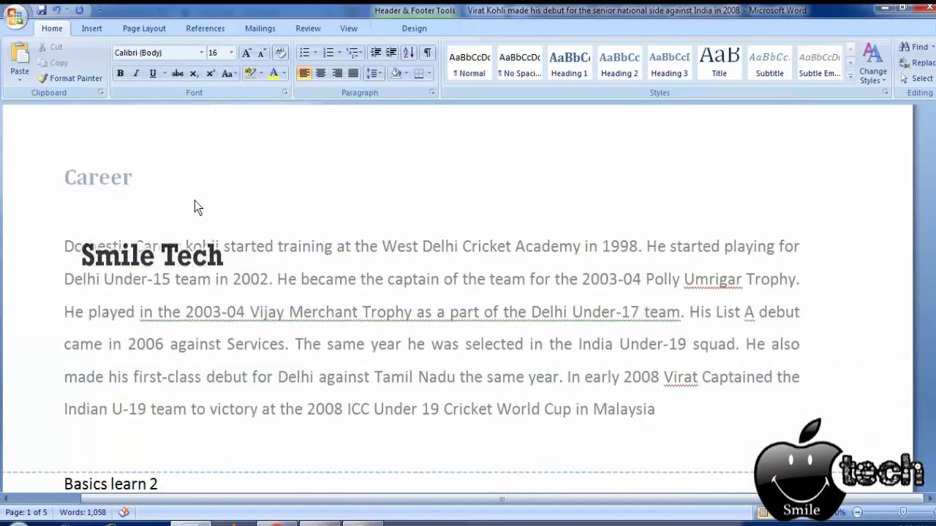
{"action": "scroll", "coordinate": [195, 201], "scroll_direction": "up", "scroll_amount": 3}
{"action": "scroll", "coordinate": [194, 200], "scroll_direction": "up", "scroll_amount": 5}
{"action": "scroll", "coordinate": [195, 200], "scroll_direction": "up", "scroll_amount": 5}
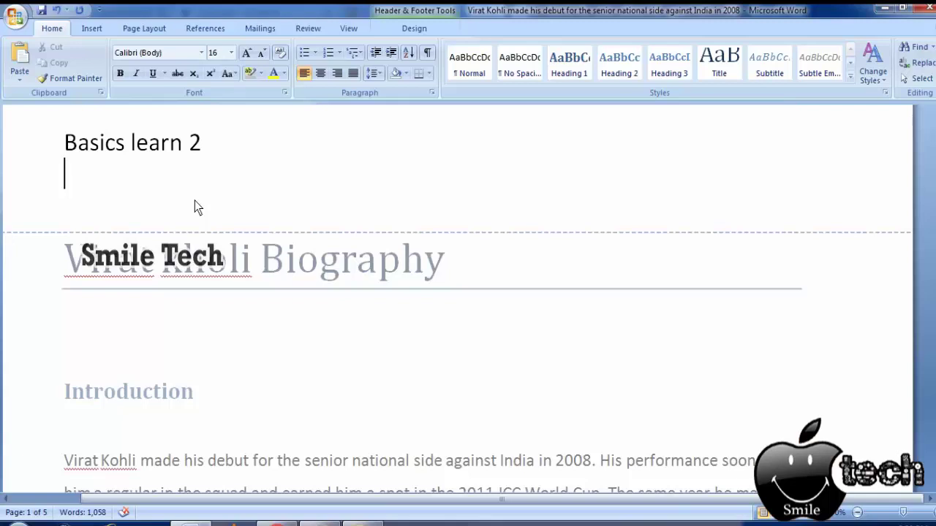
Step: Add a plain page number at the bottom of every page
{"action": "left_click", "coordinate": [91, 29]}
{"action": "left_click", "coordinate": [529, 79]}
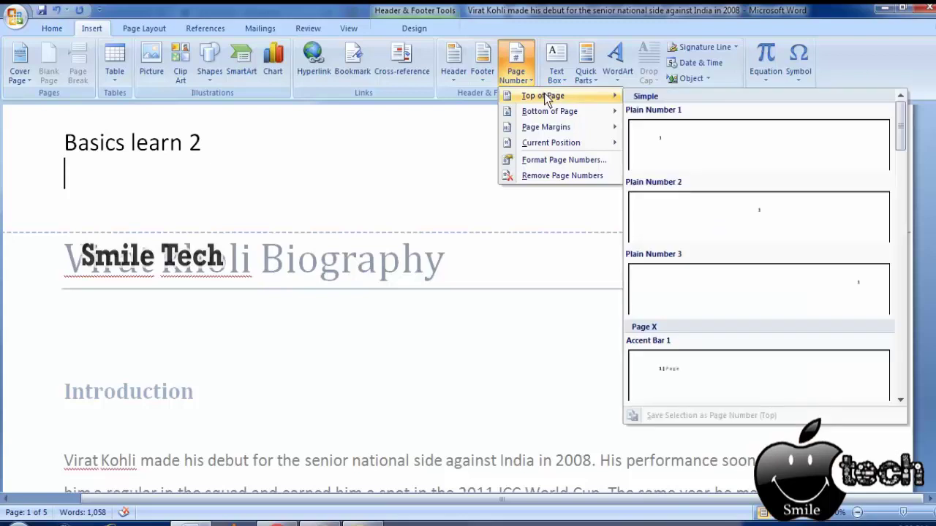
{"action": "mouse_move", "coordinate": [549, 111]}
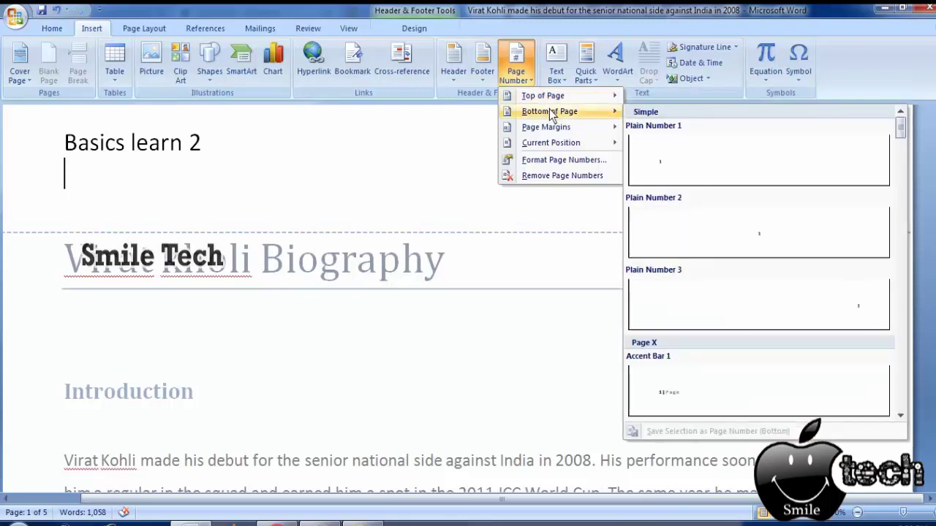
{"action": "scroll", "coordinate": [726, 234], "scroll_direction": "down", "scroll_amount": 5}
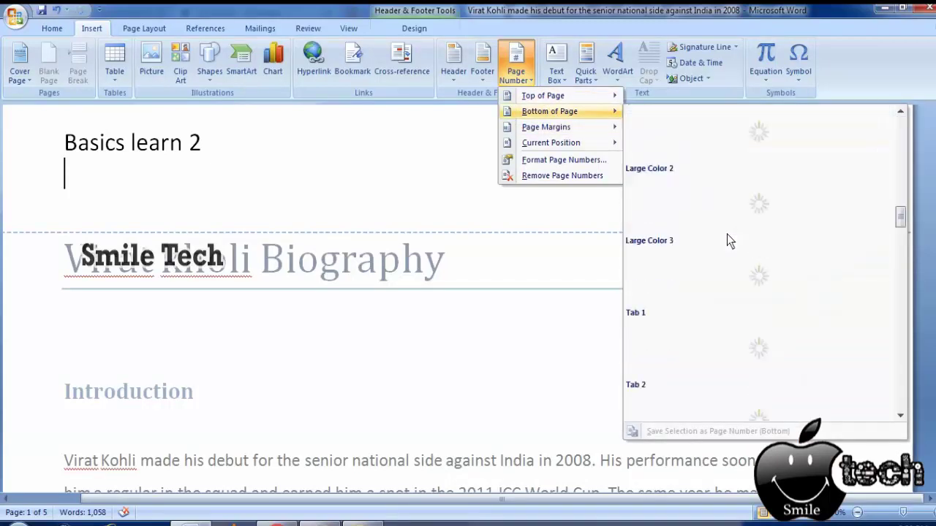
{"action": "scroll", "coordinate": [727, 234], "scroll_direction": "up", "scroll_amount": 3}
{"action": "scroll", "coordinate": [726, 234], "scroll_direction": "up", "scroll_amount": 2}
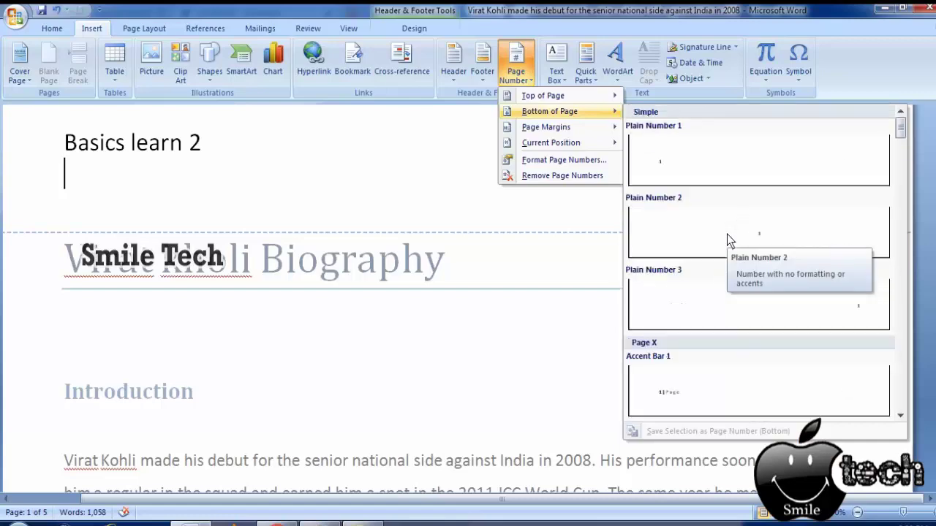
{"action": "left_click", "coordinate": [711, 162]}
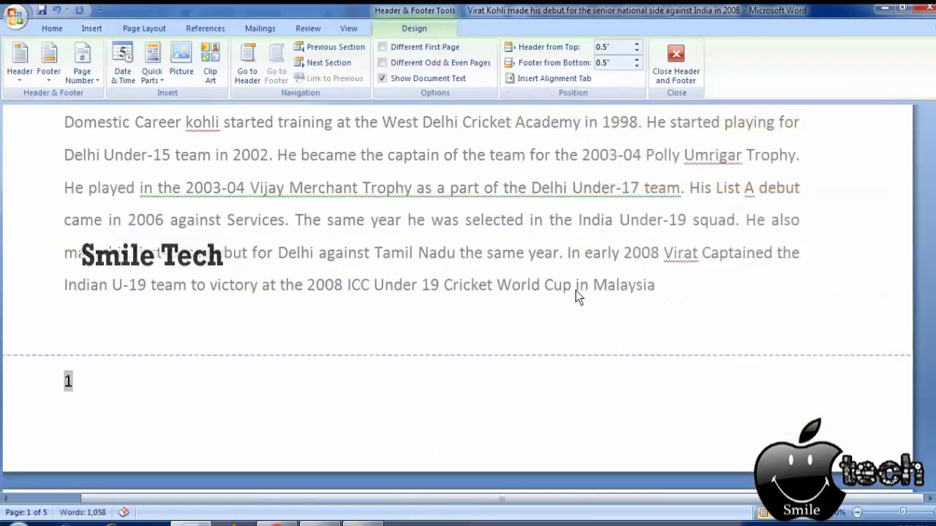
Step: Review the header and page numbers across the pages, then close header and footer editing
{"action": "scroll", "coordinate": [576, 291], "scroll_direction": "up", "scroll_amount": 3}
{"action": "scroll", "coordinate": [575, 291], "scroll_direction": "up", "scroll_amount": 1}
{"action": "scroll", "coordinate": [575, 291], "scroll_direction": "down", "scroll_amount": 1}
{"action": "scroll", "coordinate": [575, 291], "scroll_direction": "down", "scroll_amount": 5}
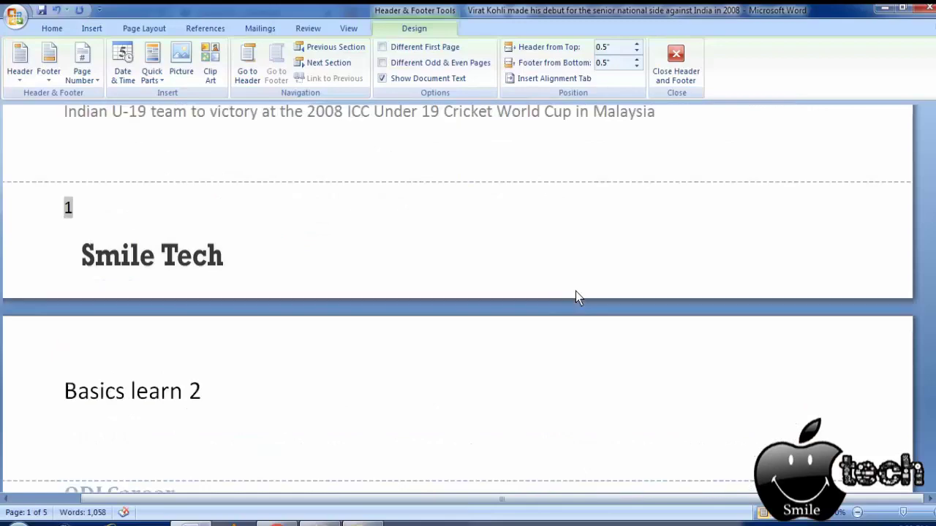
{"action": "scroll", "coordinate": [576, 291], "scroll_direction": "down", "scroll_amount": 3}
{"action": "scroll", "coordinate": [575, 291], "scroll_direction": "down", "scroll_amount": 3}
{"action": "scroll", "coordinate": [576, 291], "scroll_direction": "up", "scroll_amount": 4}
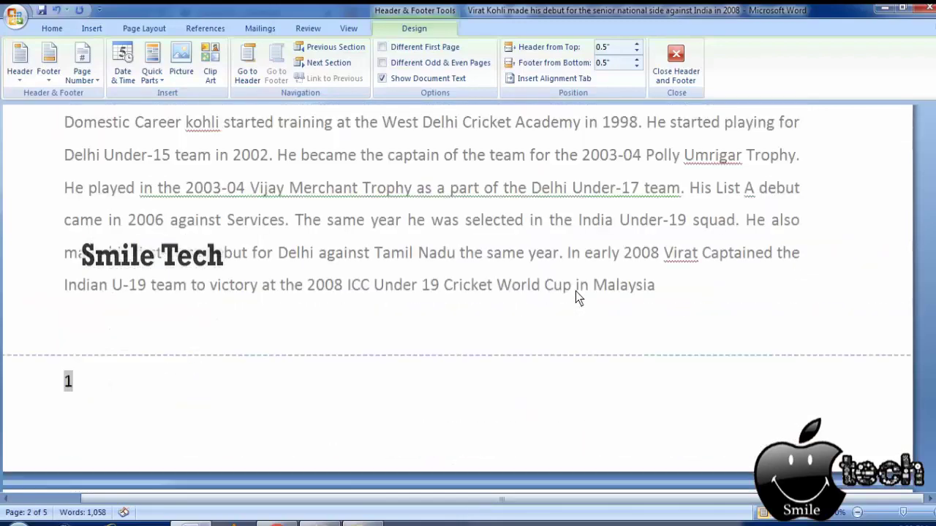
{"action": "scroll", "coordinate": [575, 285], "scroll_direction": "up", "scroll_amount": 4}
{"action": "scroll", "coordinate": [621, 194], "scroll_direction": "up", "scroll_amount": 3}
{"action": "left_click", "coordinate": [675, 63]}
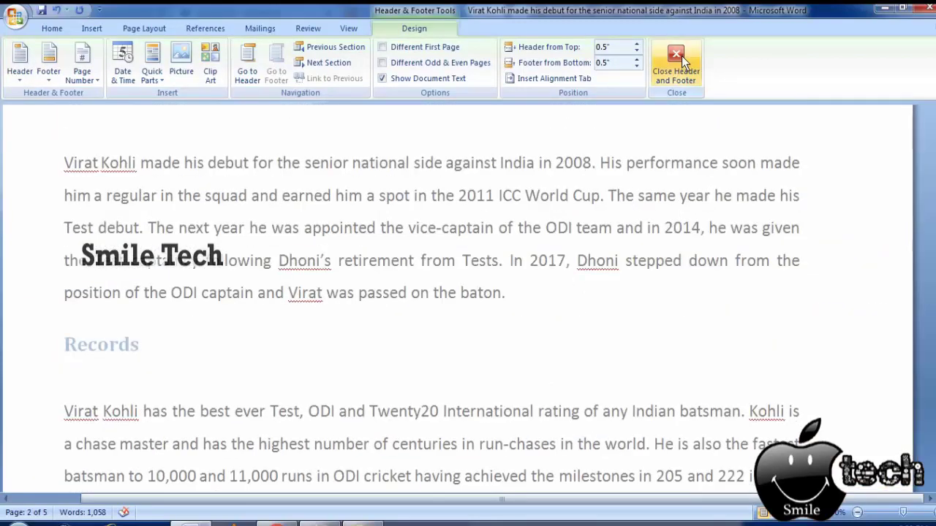
Step: Scroll back up to the top of page 1
{"action": "scroll", "coordinate": [652, 176], "scroll_direction": "up", "scroll_amount": 3}
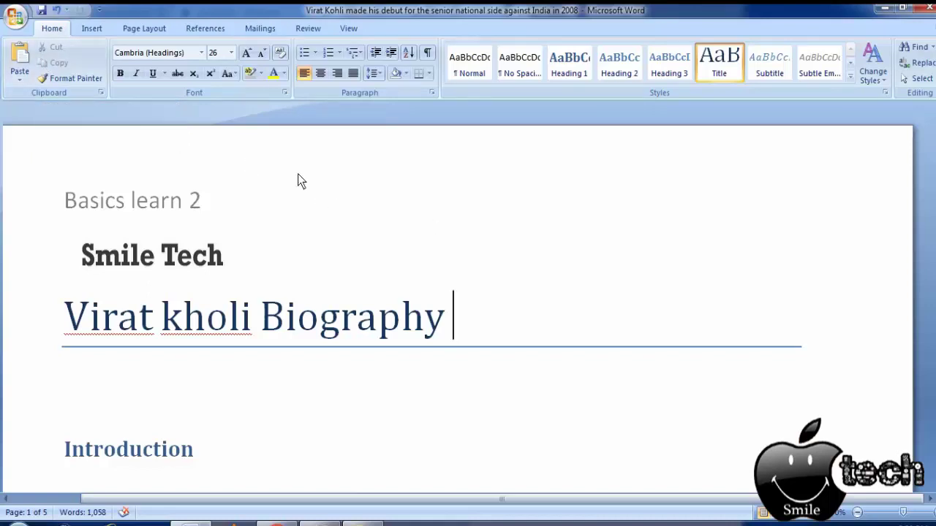
Step: Insert the Annual cover page from the Built-In Cover Page gallery
{"action": "left_click", "coordinate": [101, 29]}
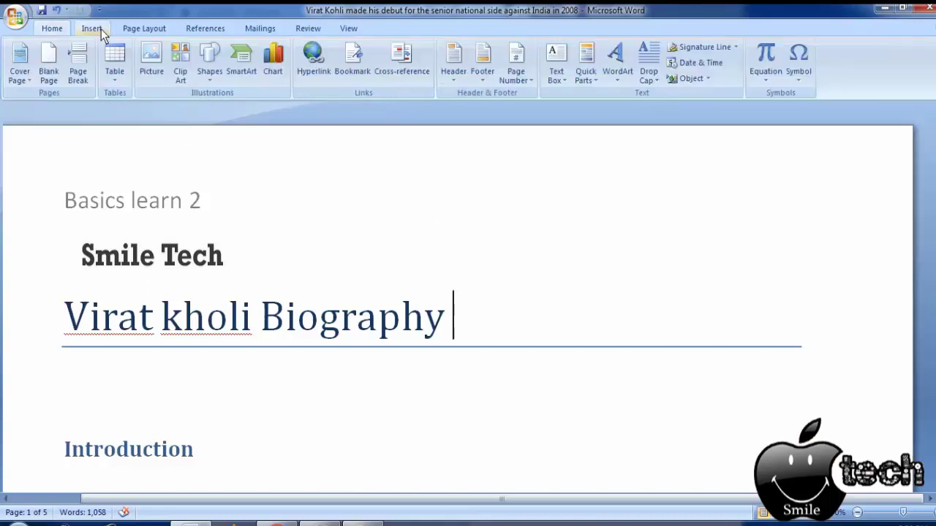
{"action": "left_click", "coordinate": [27, 75]}
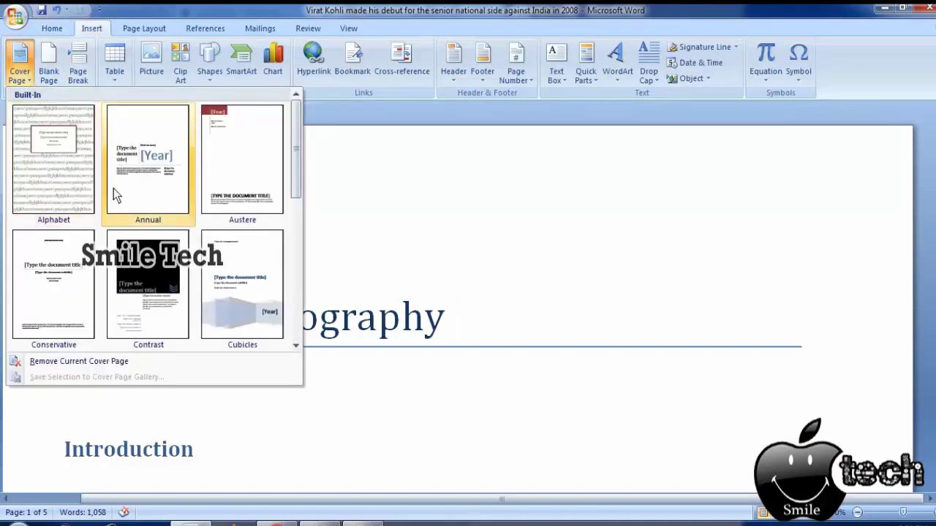
{"action": "scroll", "coordinate": [204, 212], "scroll_direction": "down", "scroll_amount": 5}
{"action": "scroll", "coordinate": [207, 270], "scroll_direction": "up", "scroll_amount": 5}
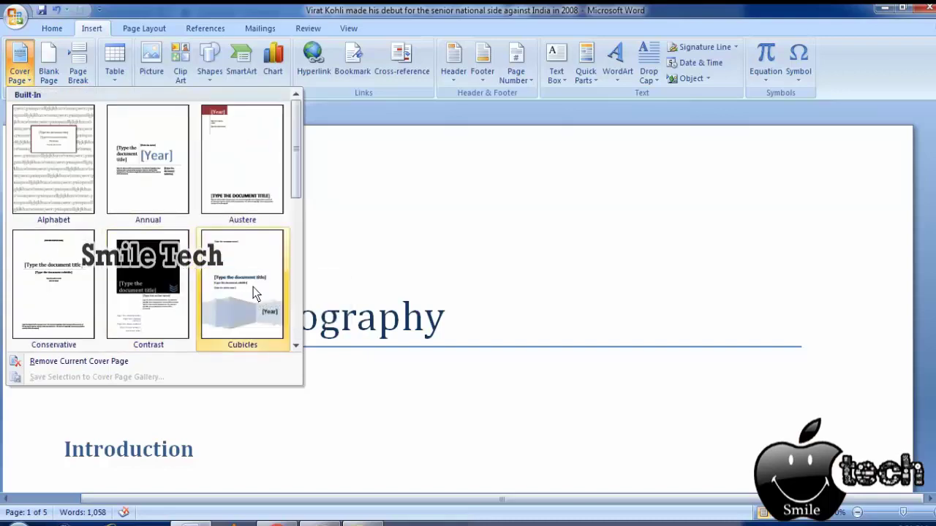
{"action": "left_click", "coordinate": [168, 192]}
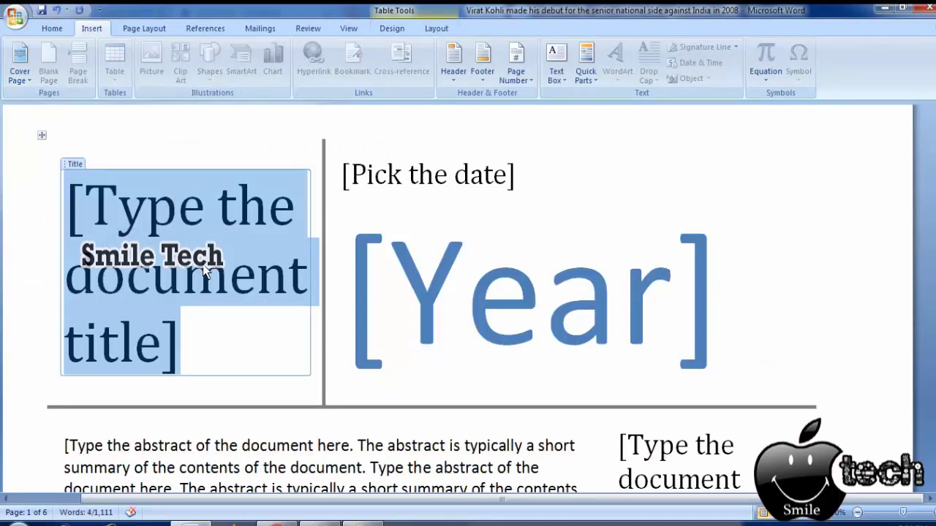
Step: Type 'Virat kohli' into the cover page title placeholder and review the cover page
{"action": "type", "text": "Vi"}
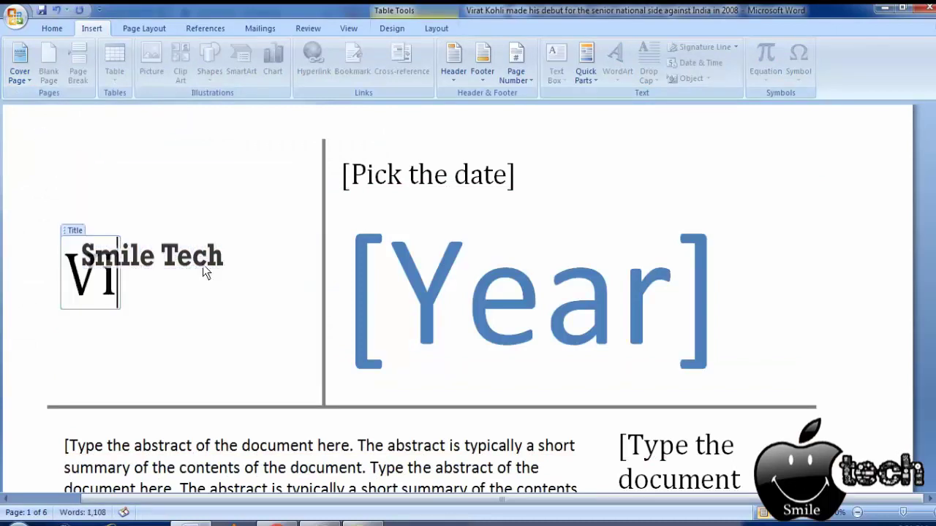
{"action": "type", "text": "rat"}
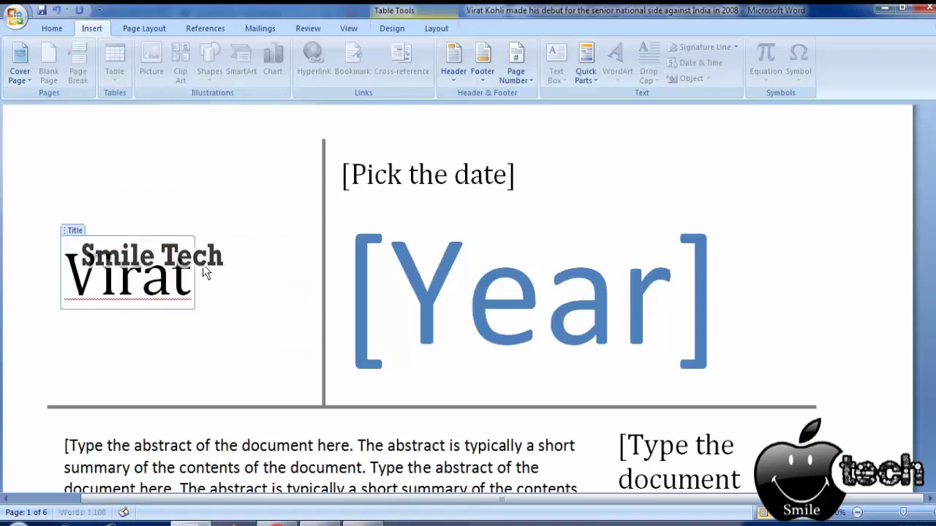
{"action": "type", "text": " koh"}
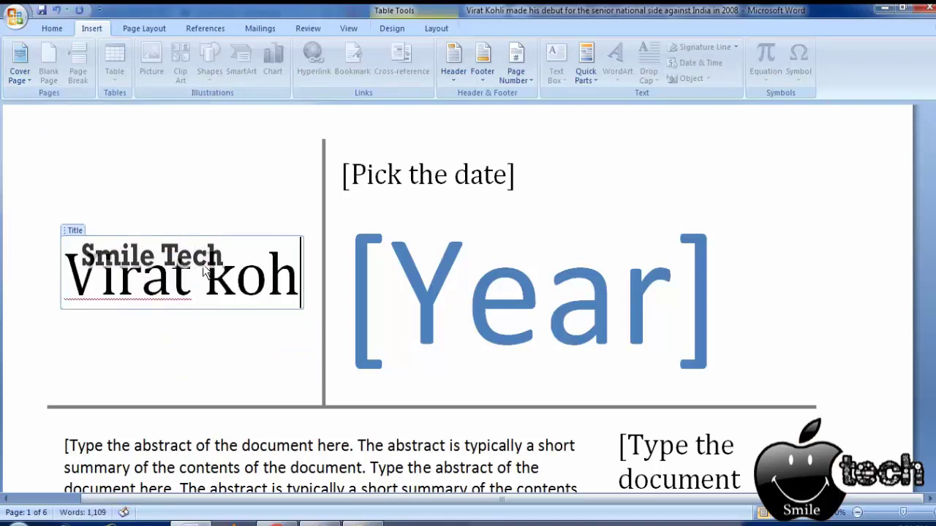
{"action": "type", "text": "li"}
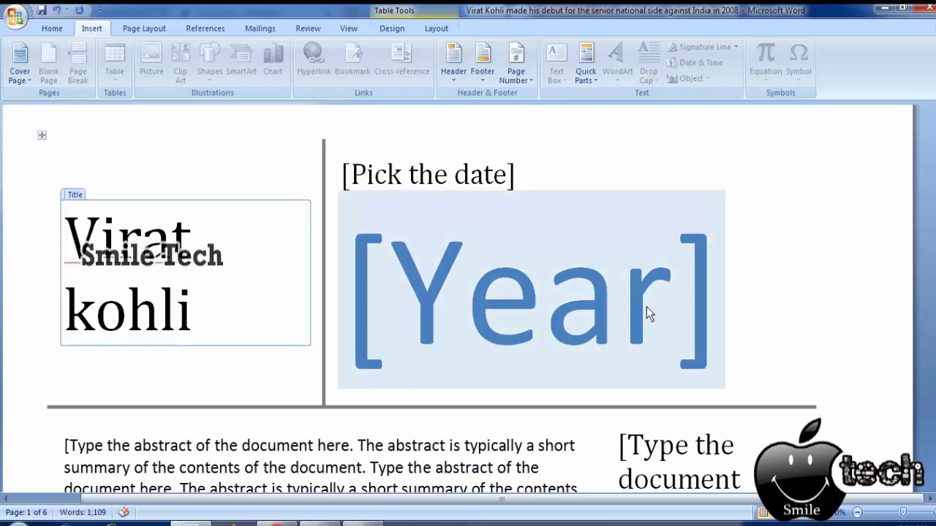
{"action": "scroll", "coordinate": [646, 306], "scroll_direction": "down", "scroll_amount": 3}
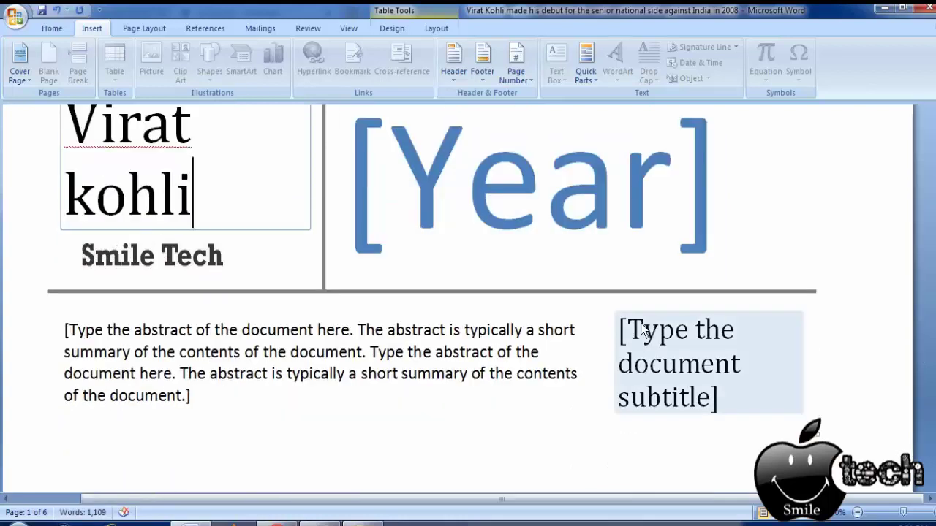
{"action": "scroll", "coordinate": [641, 331], "scroll_direction": "down", "scroll_amount": 3}
{"action": "scroll", "coordinate": [640, 323], "scroll_direction": "down", "scroll_amount": 3}
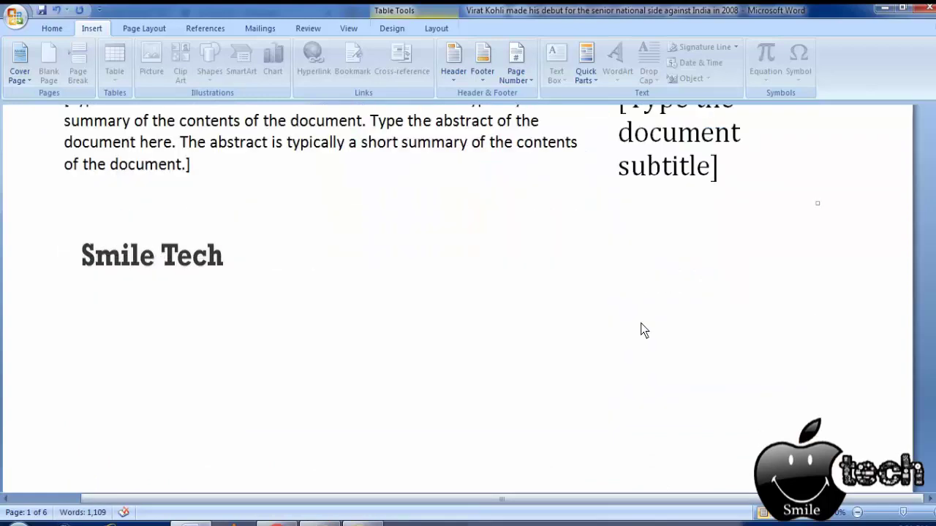
{"action": "scroll", "coordinate": [640, 323], "scroll_direction": "up", "scroll_amount": 6}
{"action": "scroll", "coordinate": [640, 323], "scroll_direction": "up", "scroll_amount": 6}
{"action": "scroll", "coordinate": [401, 309], "scroll_direction": "down", "scroll_amount": 3}
{"action": "scroll", "coordinate": [389, 305], "scroll_direction": "down", "scroll_amount": 2}
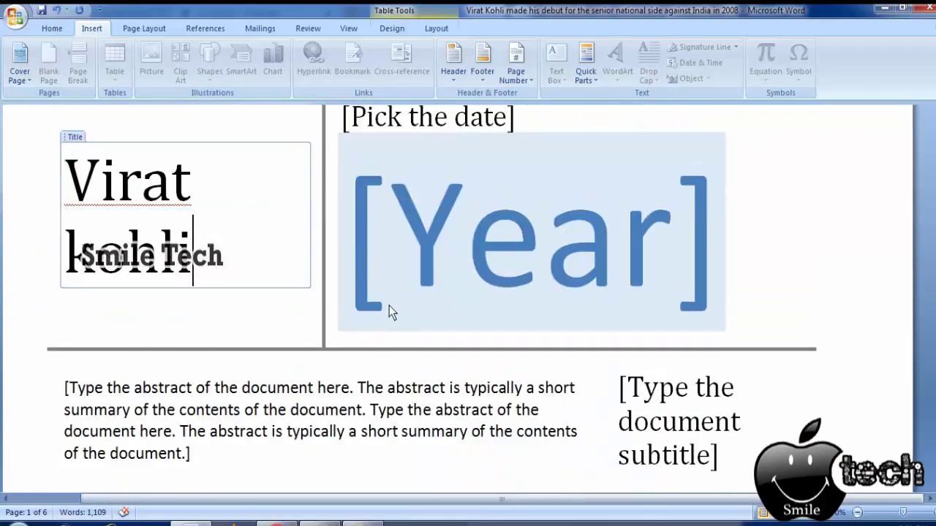
{"action": "scroll", "coordinate": [501, 294], "scroll_direction": "up", "scroll_amount": 6}
{"action": "scroll", "coordinate": [727, 294], "scroll_direction": "up", "scroll_amount": 2}
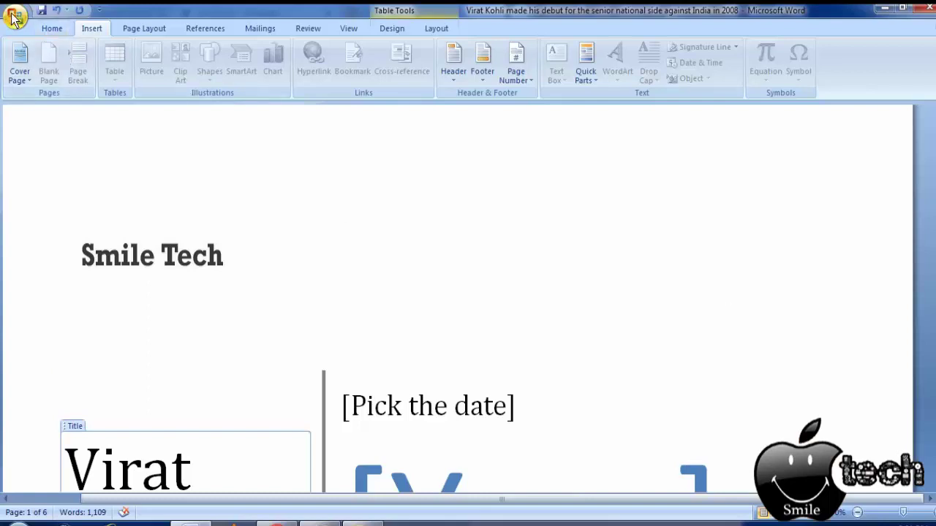
Step: Save the biography and scroll through its pages in Print Preview
{"action": "left_click", "coordinate": [42, 11]}
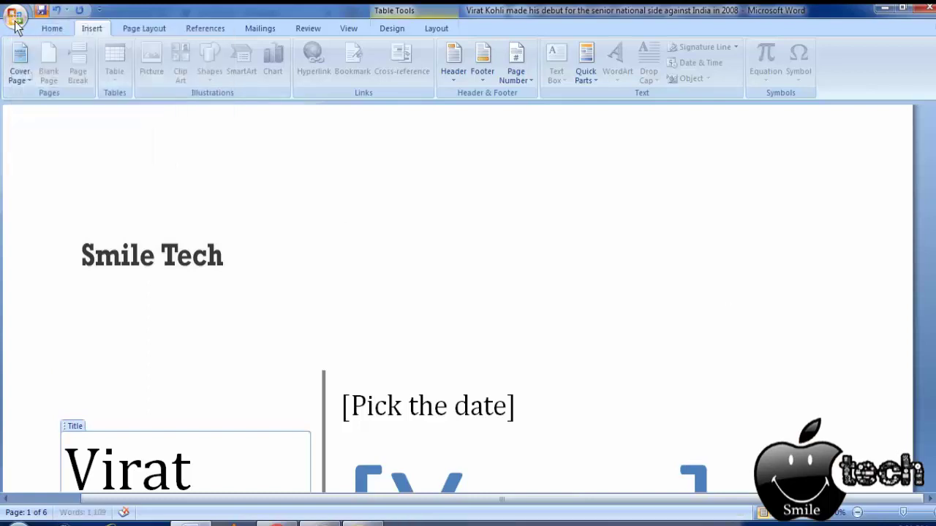
{"action": "left_click", "coordinate": [16, 23]}
{"action": "left_click", "coordinate": [75, 181]}
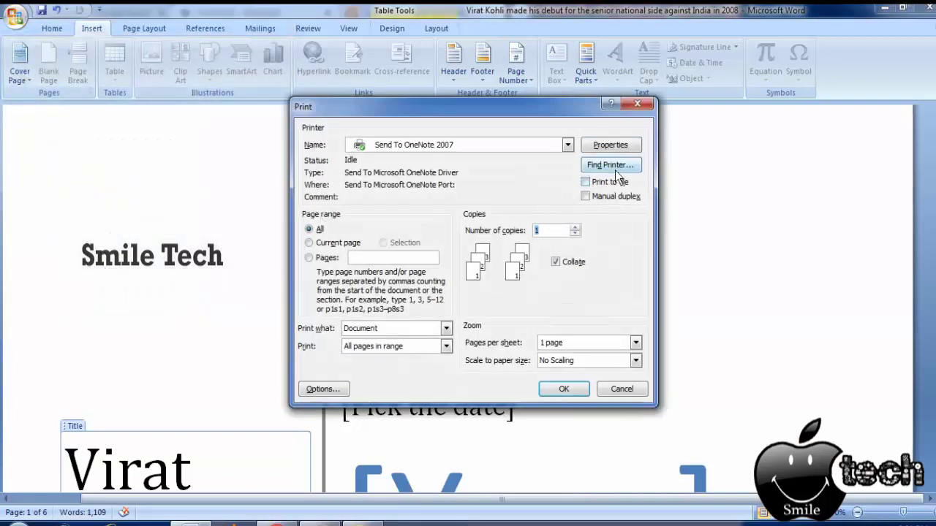
{"action": "left_click", "coordinate": [640, 108]}
{"action": "left_click", "coordinate": [16, 16]}
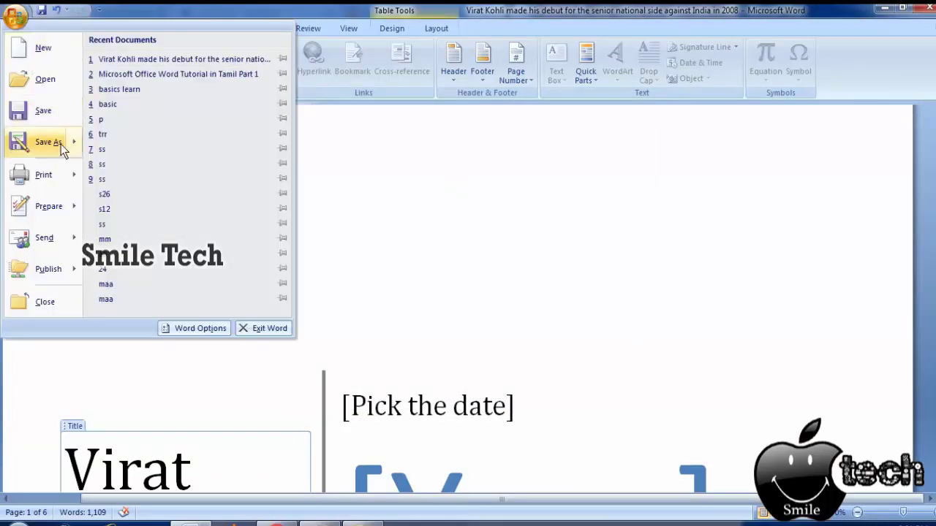
{"action": "left_click", "coordinate": [109, 151]}
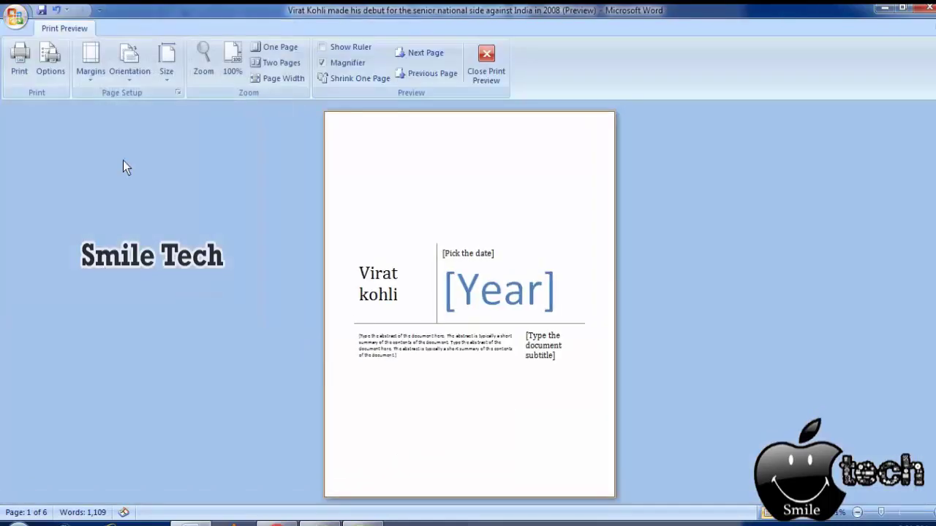
{"action": "scroll", "coordinate": [475, 284], "scroll_direction": "down", "scroll_amount": 1}
{"action": "scroll", "coordinate": [475, 283], "scroll_direction": "down", "scroll_amount": 1}
{"action": "scroll", "coordinate": [480, 299], "scroll_direction": "down", "scroll_amount": 1}
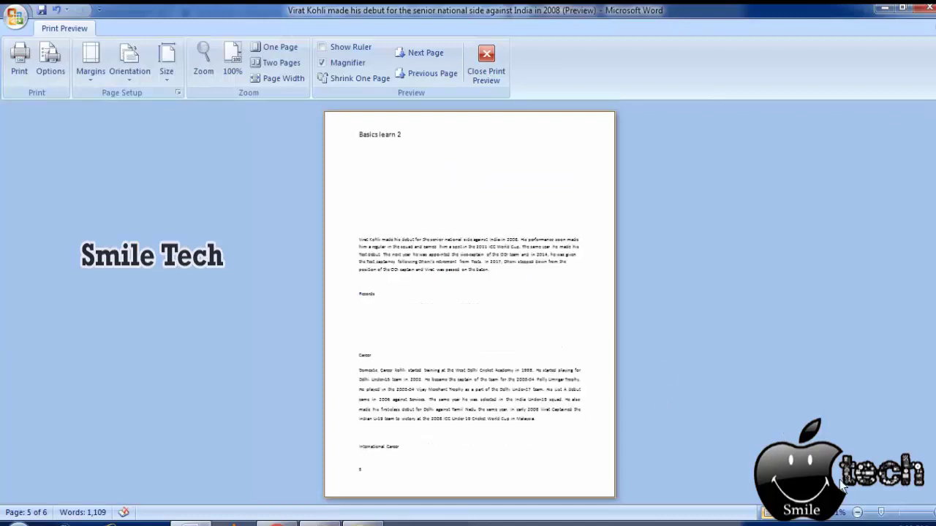
{"action": "scroll", "coordinate": [453, 367], "scroll_direction": "up", "scroll_amount": 1}
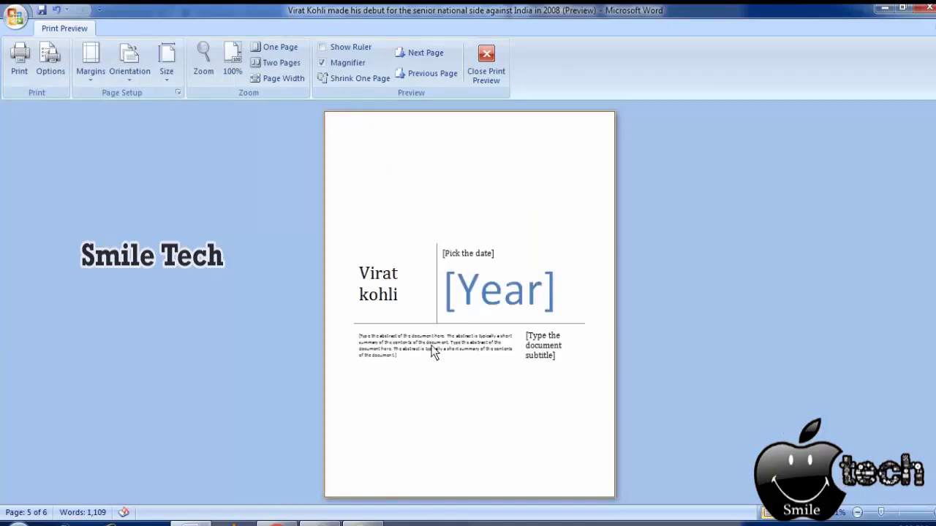
{"action": "scroll", "coordinate": [396, 306], "scroll_direction": "down", "scroll_amount": 1}
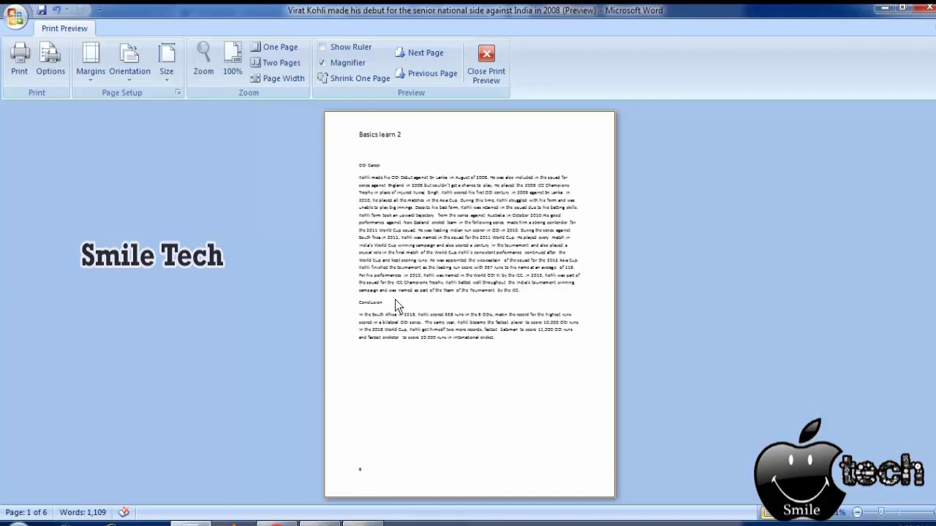
Step: Zoom the print preview to 78% so the Annual cover page and the Introduction page show side by side
{"action": "left_click", "coordinate": [203, 57]}
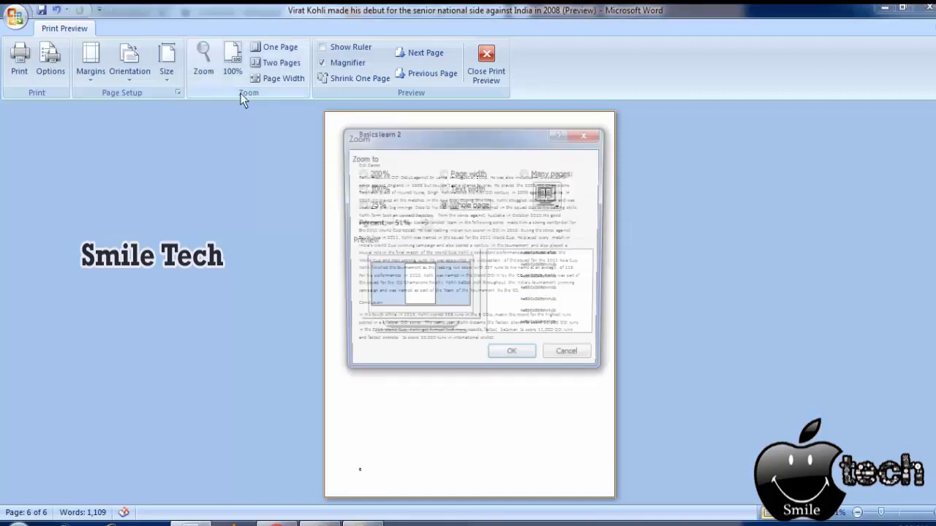
{"action": "left_click", "coordinate": [426, 221]}
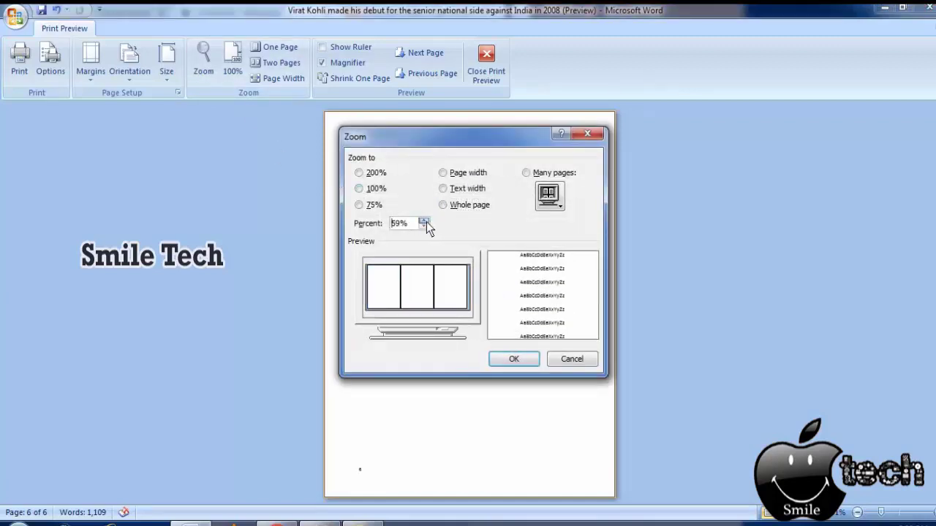
{"action": "left_click", "coordinate": [426, 221]}
{"action": "left_click", "coordinate": [519, 357]}
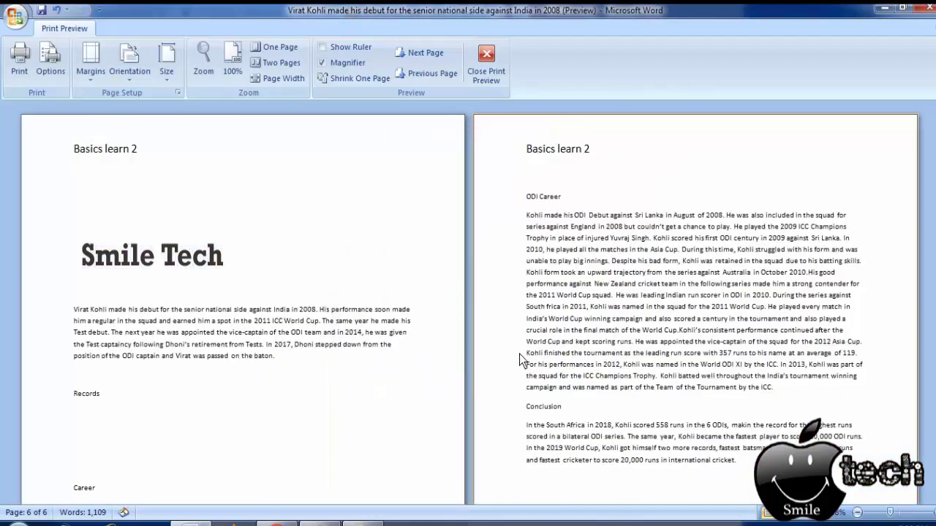
{"action": "scroll", "coordinate": [519, 354], "scroll_direction": "down", "scroll_amount": 5}
{"action": "scroll", "coordinate": [519, 348], "scroll_direction": "up", "scroll_amount": 3}
{"action": "scroll", "coordinate": [519, 348], "scroll_direction": "up", "scroll_amount": 2}
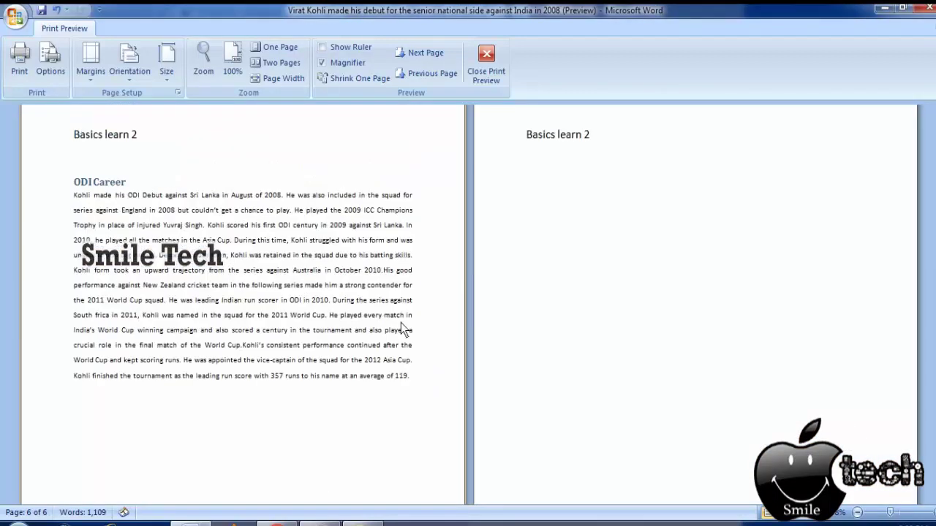
{"action": "scroll", "coordinate": [400, 323], "scroll_direction": "up", "scroll_amount": 5}
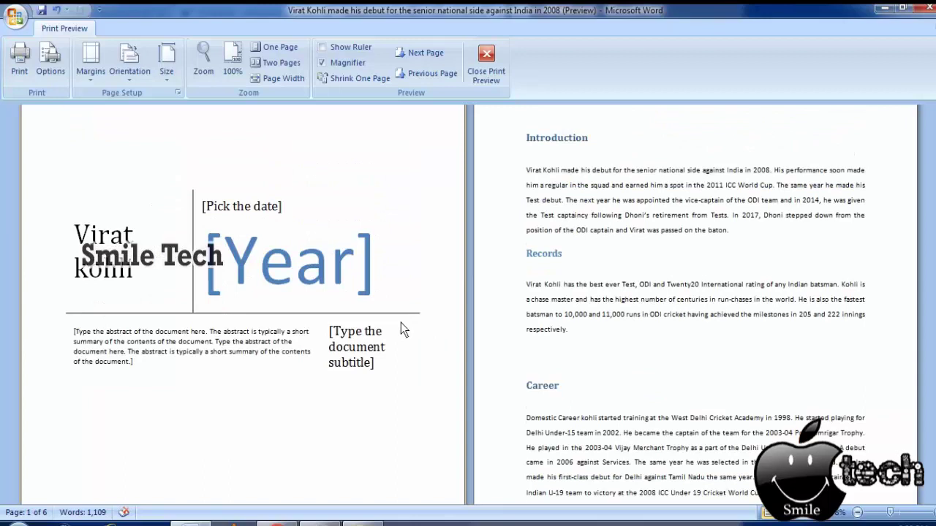